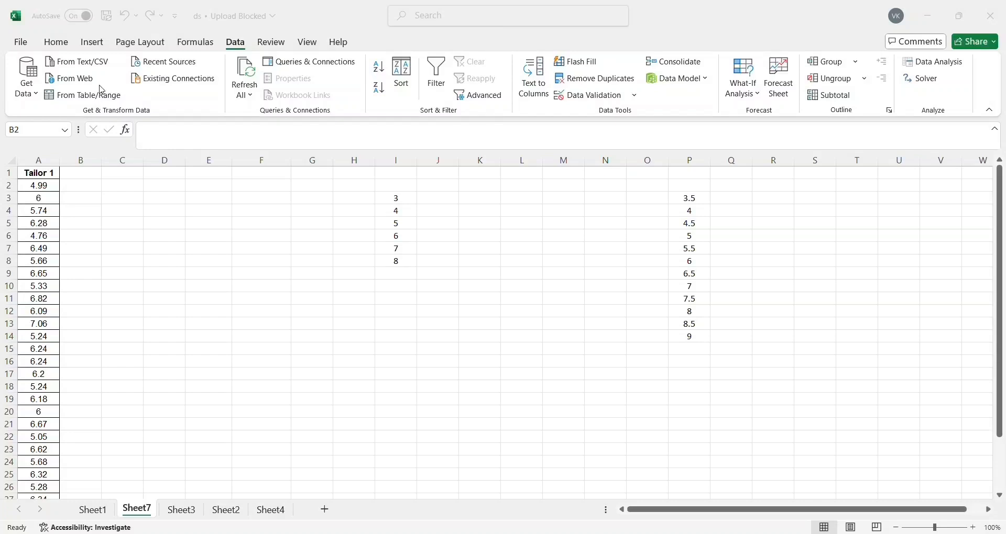
# Open the Histogram tool from the Data Analysis tools
pyautogui.click(59, 44)
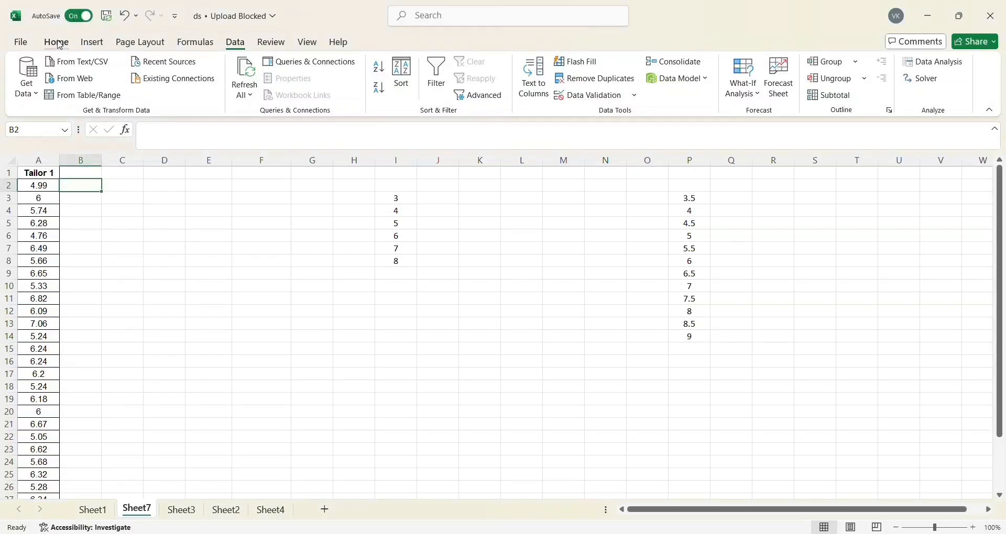
pyautogui.click(59, 45)
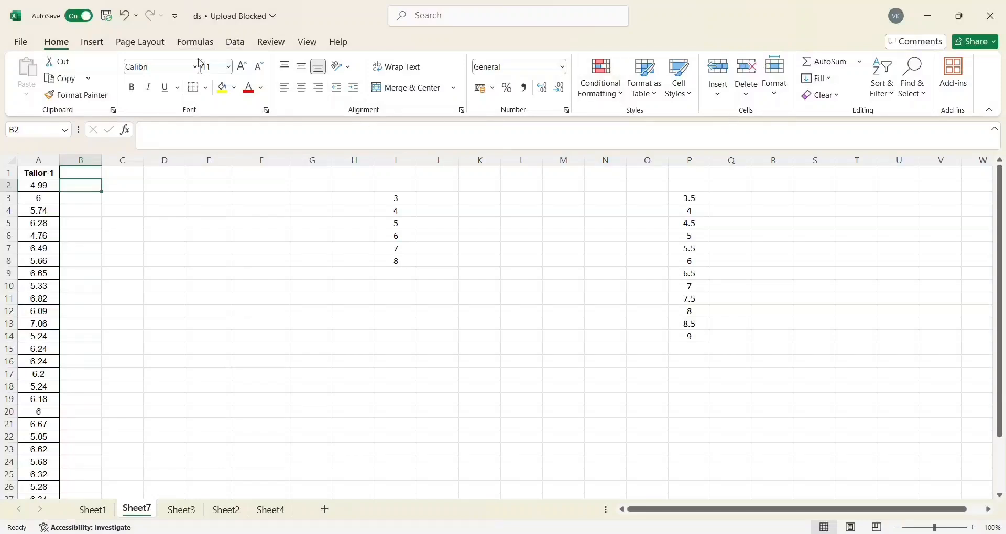
pyautogui.click(236, 43)
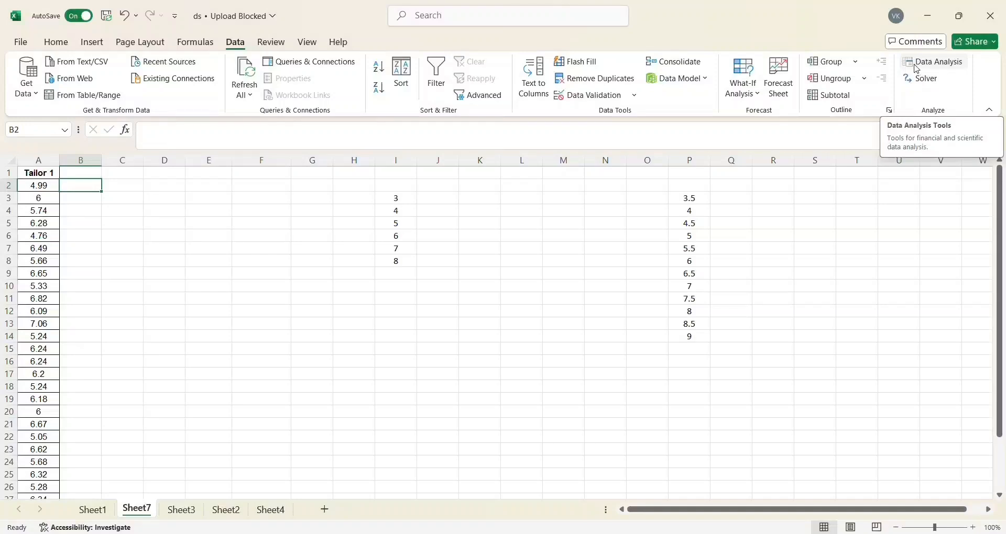
pyautogui.click(958, 65)
pyautogui.click(949, 72)
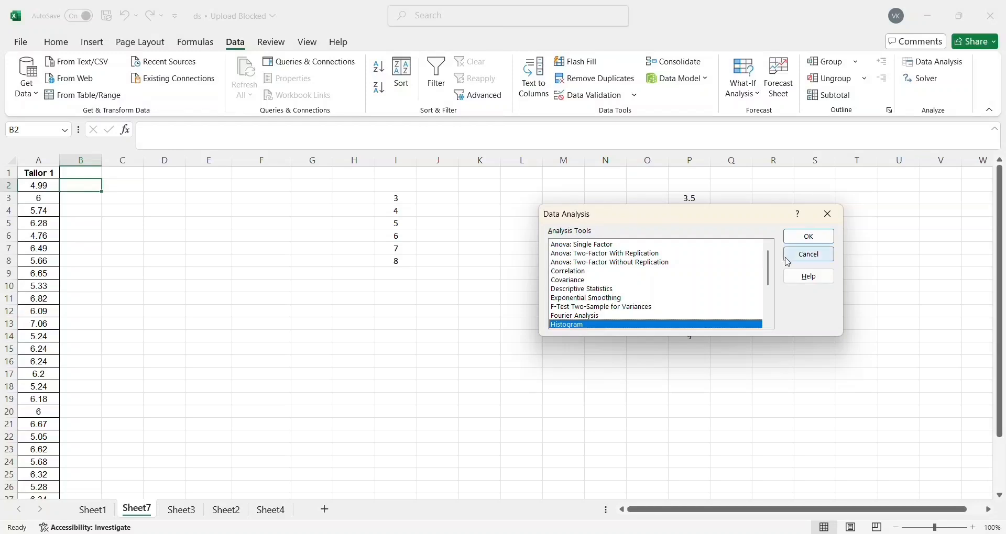
pyautogui.click(798, 237)
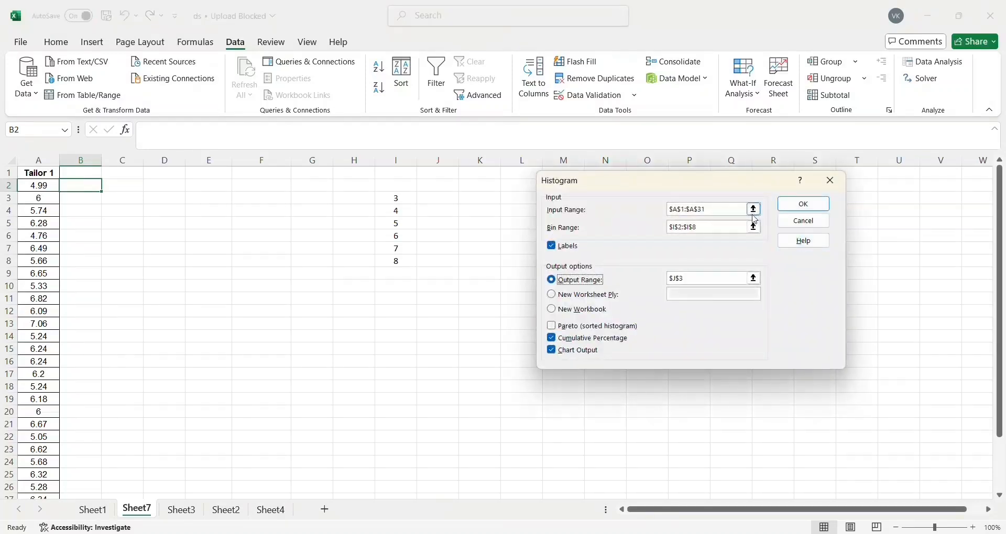
# Clear the histogram's input range, bin range and output range, and turn off the Labels option
pyautogui.click(715, 209)
pyautogui.press('BackSpace')
pyautogui.press('BackSpace')
pyautogui.press('BackSpace')
pyautogui.press('BackSpace')
pyautogui.press('BackSpace')
pyautogui.press('BackSpace')
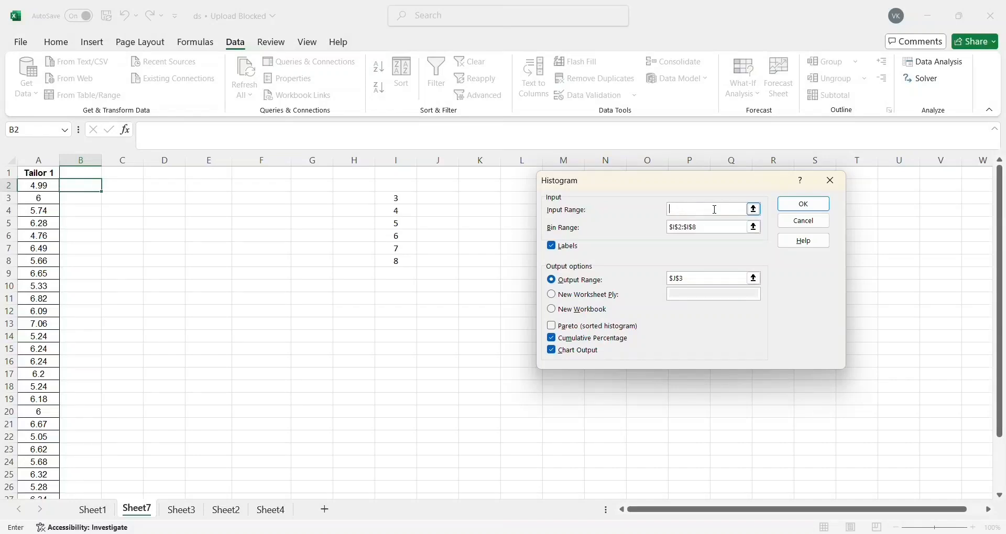
pyautogui.click(699, 228)
pyautogui.press('BackSpace')
pyautogui.press('BackSpace')
pyautogui.press('BackSpace')
pyautogui.press('BackSpace')
pyautogui.press('BackSpace')
pyautogui.press('BackSpace')
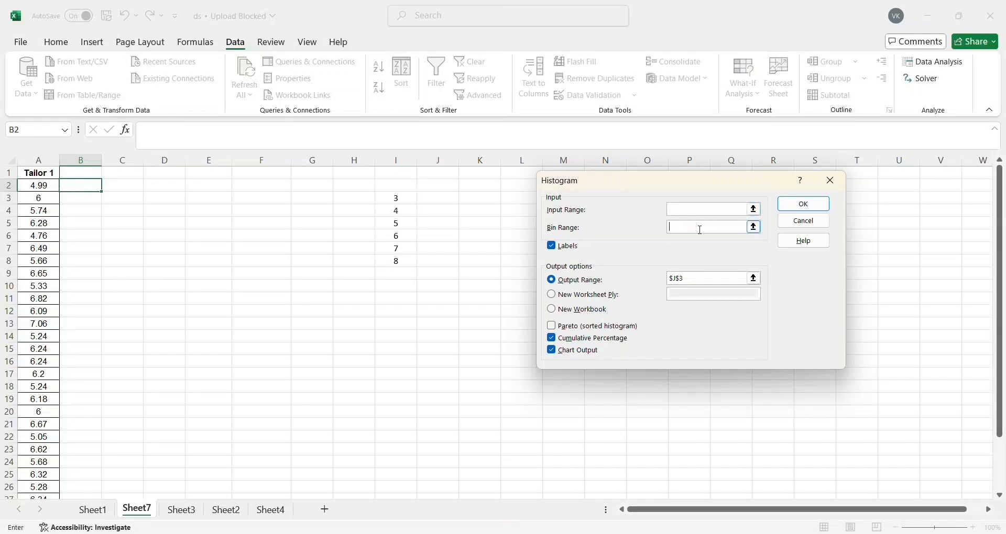
pyautogui.click(550, 248)
pyautogui.click(700, 277)
pyautogui.press('BackSpace')
pyautogui.press('BackSpace')
# Enable Labels for the histogram and set its input range to the Tailor 1 column, $A$1:$A$31
pyautogui.click(675, 209)
pyautogui.click(550, 250)
pyautogui.click(697, 210)
pyautogui.moveTo(42, 174); pyautogui.dragTo(34, 452)
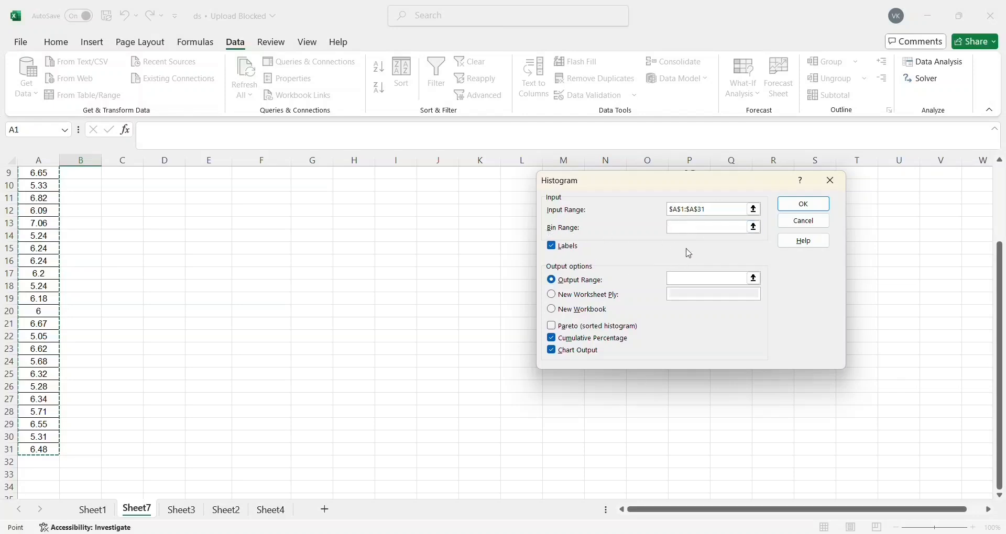
# Set the output range to $C$2 and generate the histogram with cumulative percentage and chart output, leaving the bin range empty
pyautogui.click(680, 280)
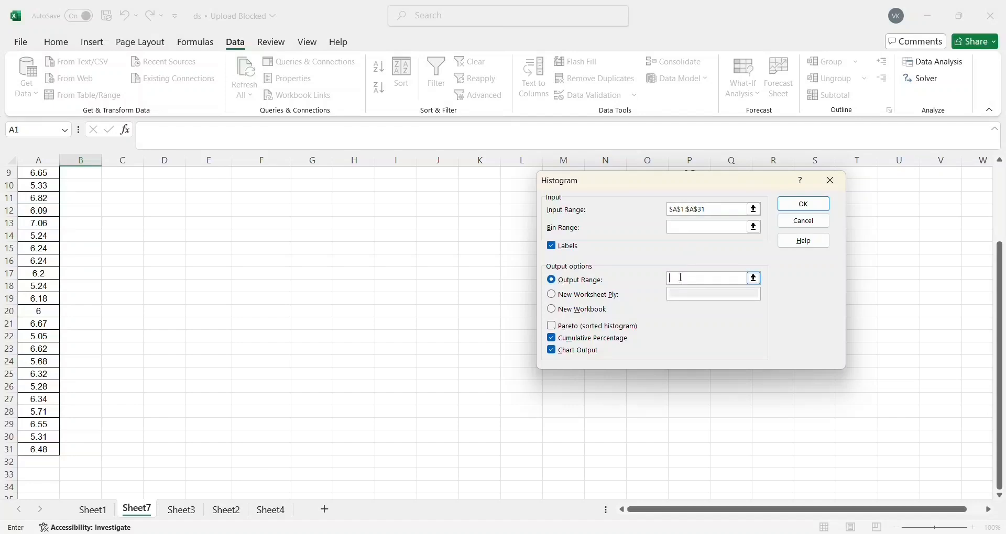
pyautogui.scroll(3, 208, 276)
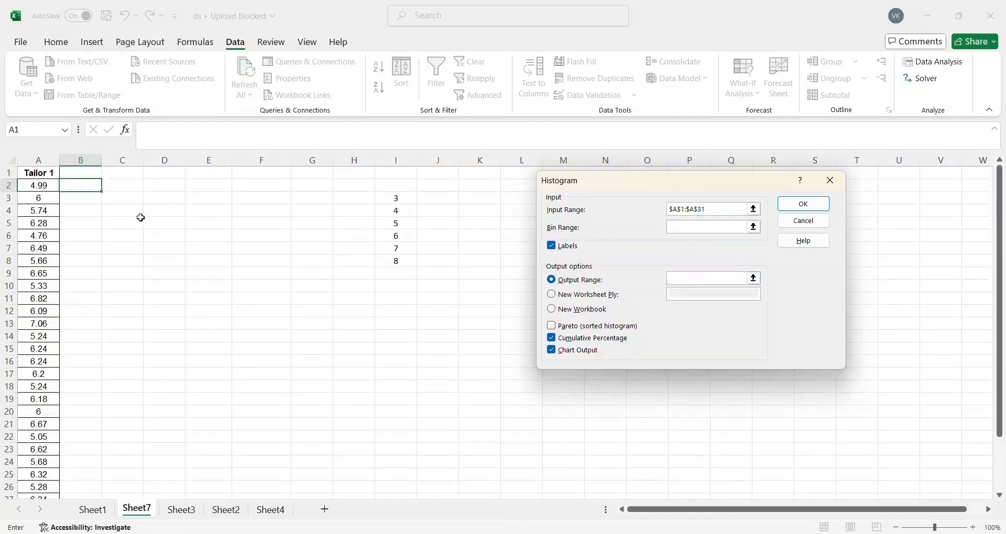
pyautogui.click(121, 190)
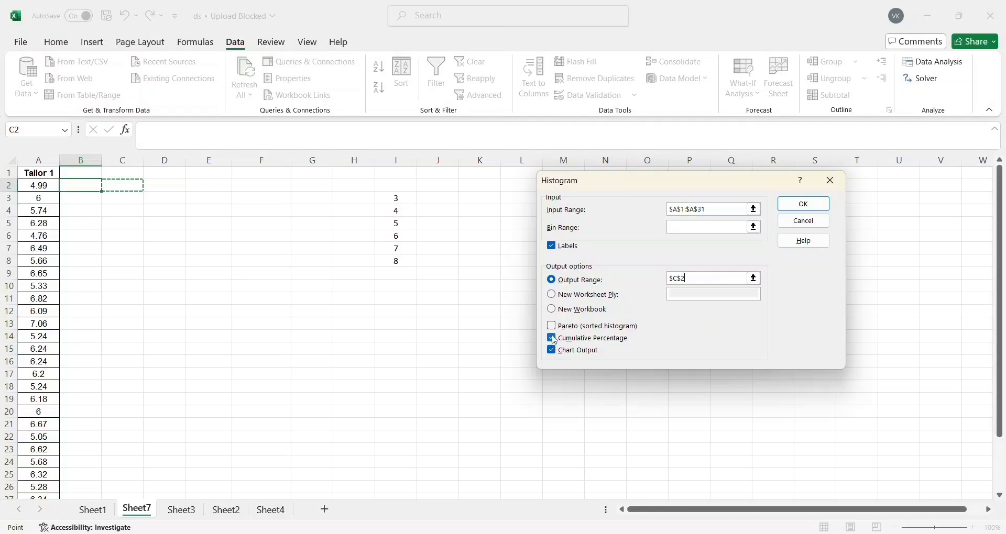
pyautogui.click(807, 204)
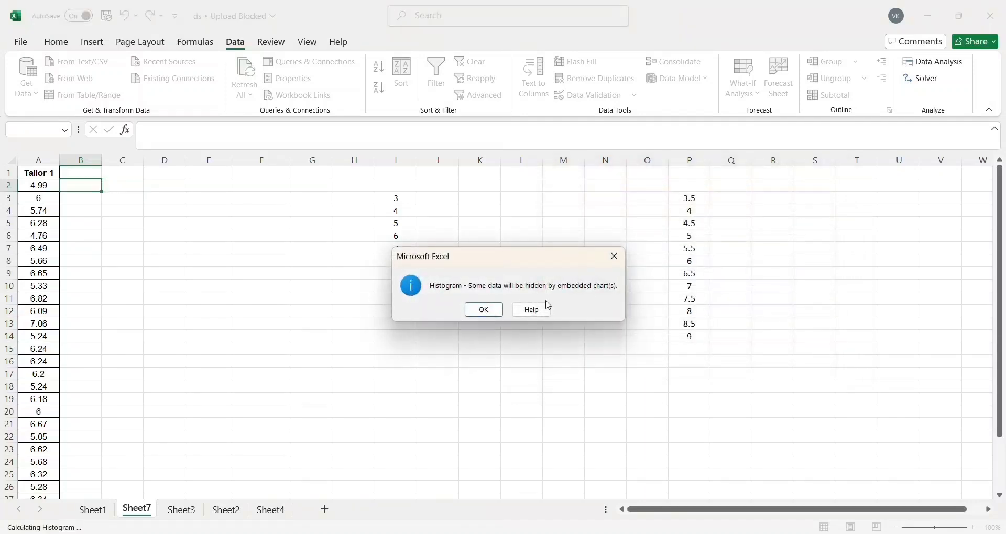
pyautogui.click(484, 308)
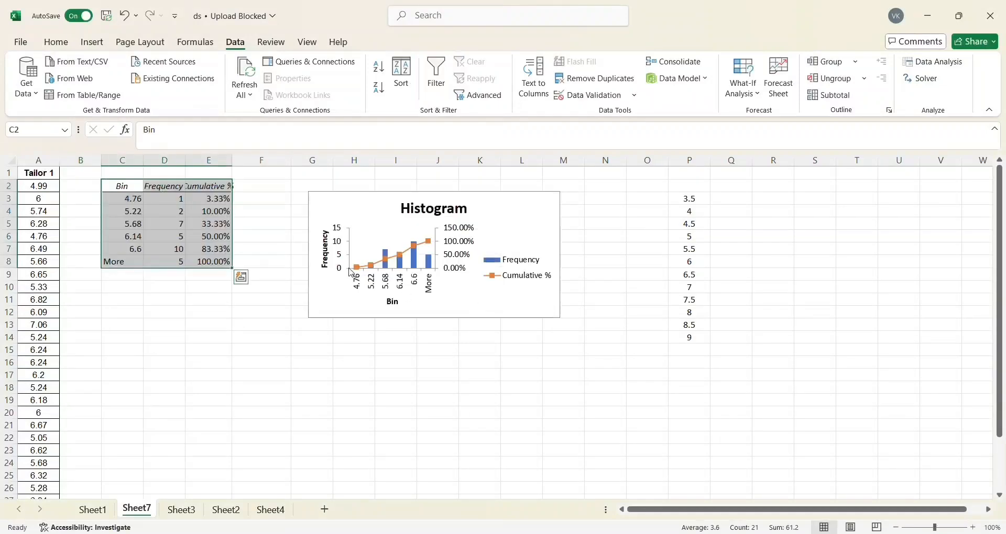
# Move the histogram chart directly below its frequency table in columns C to E
pyautogui.moveTo(314, 199); pyautogui.dragTo(112, 290)
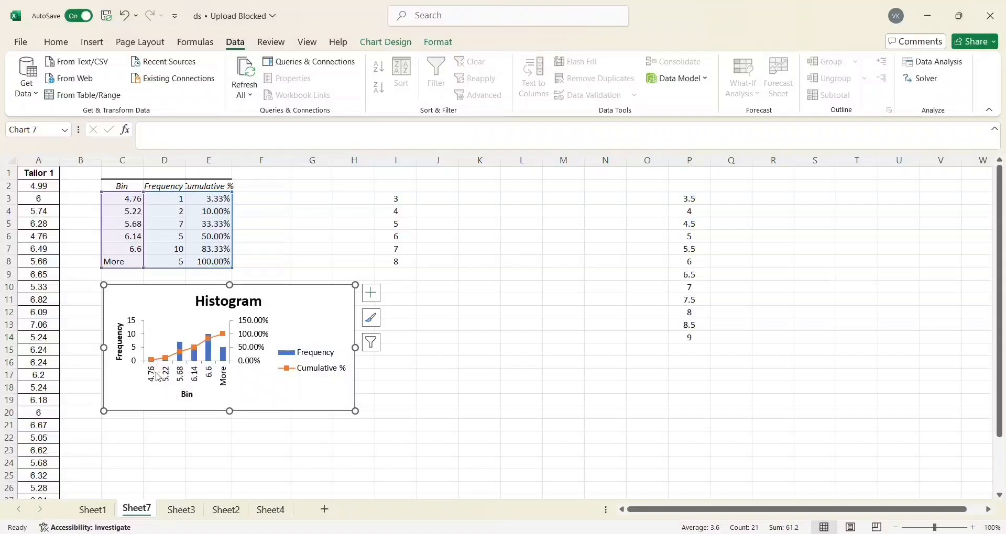
pyautogui.moveTo(166, 363)
pyautogui.click(425, 336)
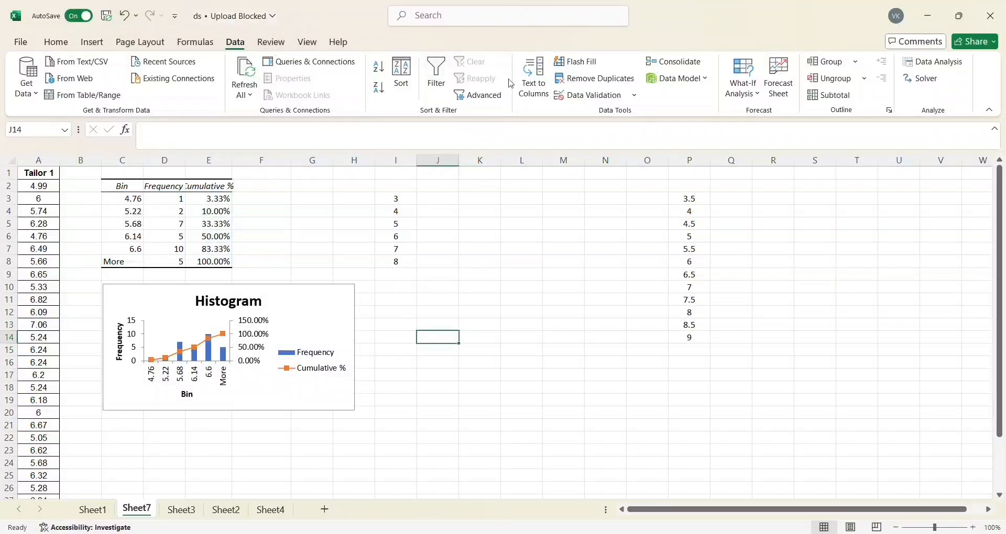
# Start another Histogram analysis of the Tailor 1 data and set its output range to $J$2
pyautogui.click(948, 65)
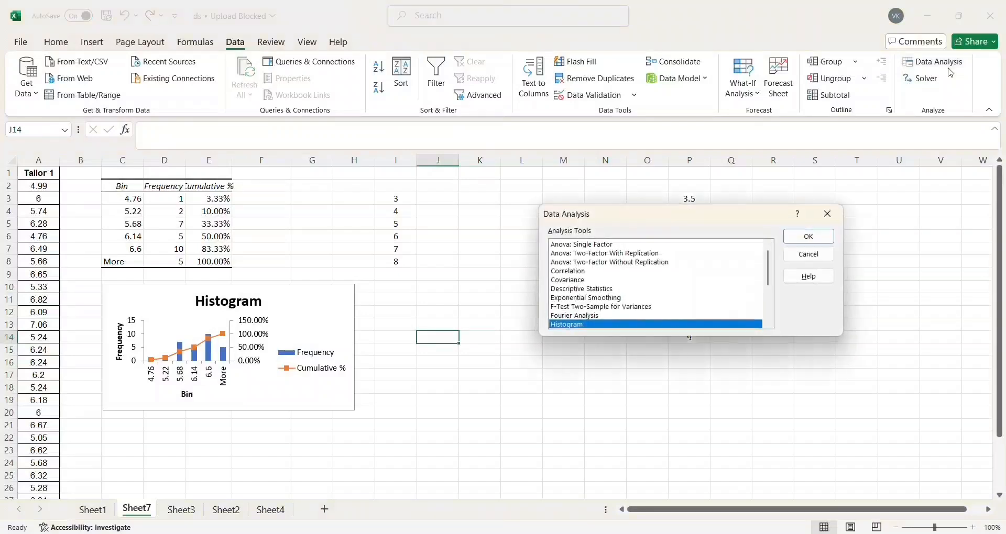
pyautogui.click(812, 237)
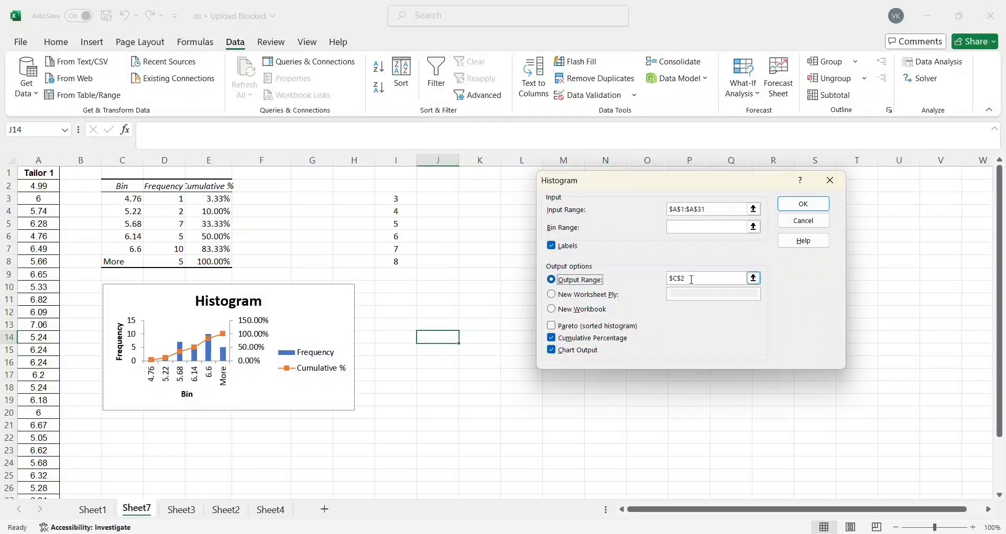
pyautogui.click(691, 280)
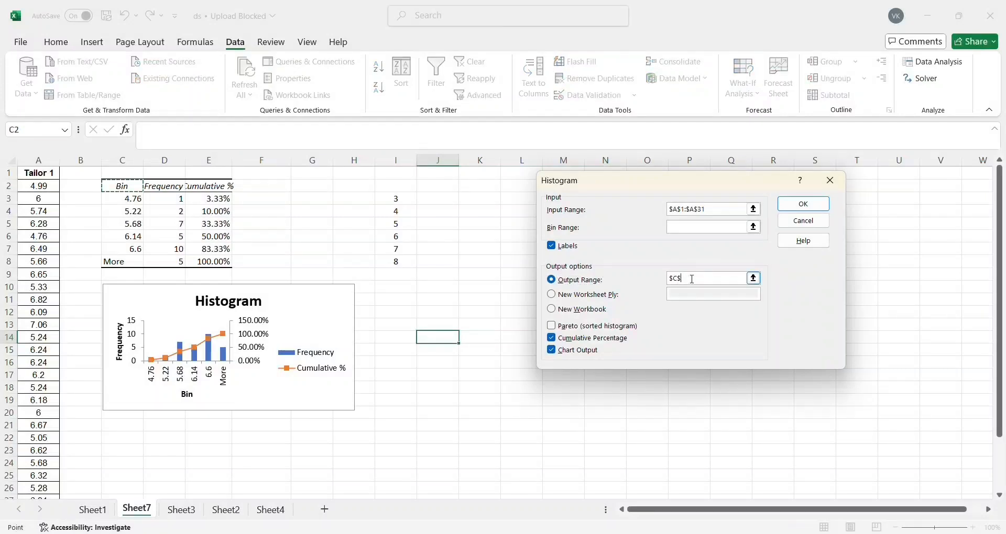
pyautogui.press('BackSpace')
pyautogui.press('BackSpace')
pyautogui.press('BackSpace')
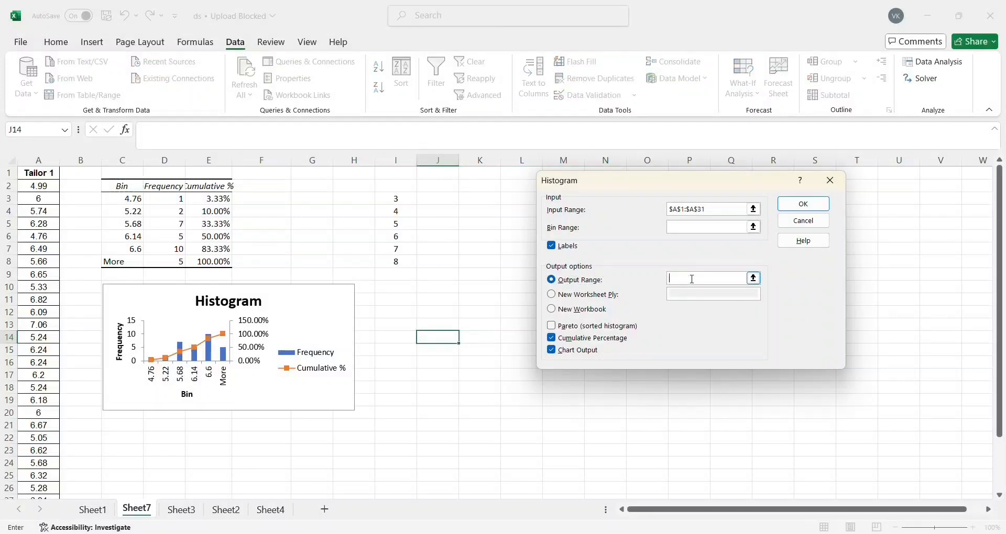
pyautogui.click(436, 186)
# Set the bin range to $I$2:$I$8 and generate the second histogram with its chart
pyautogui.click(685, 228)
pyautogui.click(390, 187)
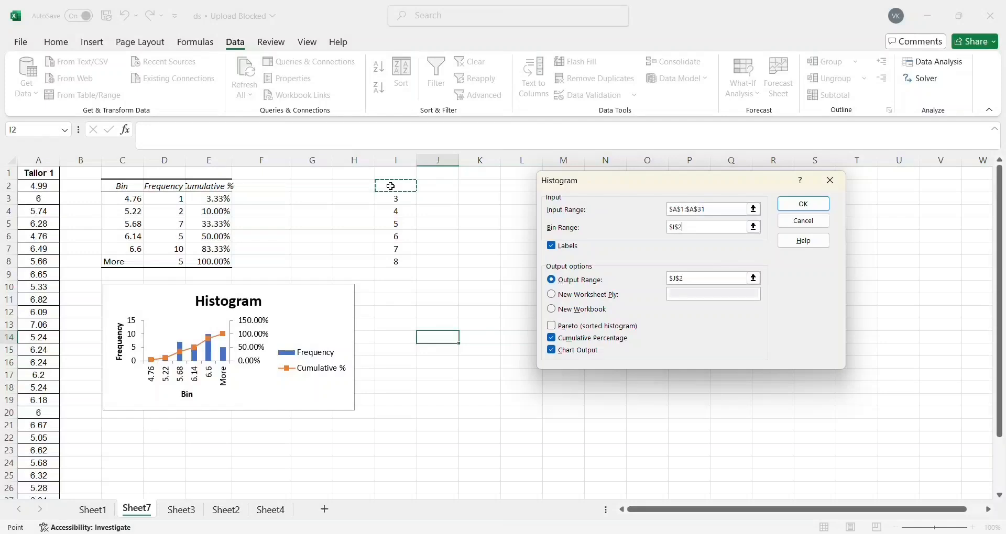
pyautogui.moveTo(391, 186); pyautogui.dragTo(391, 265)
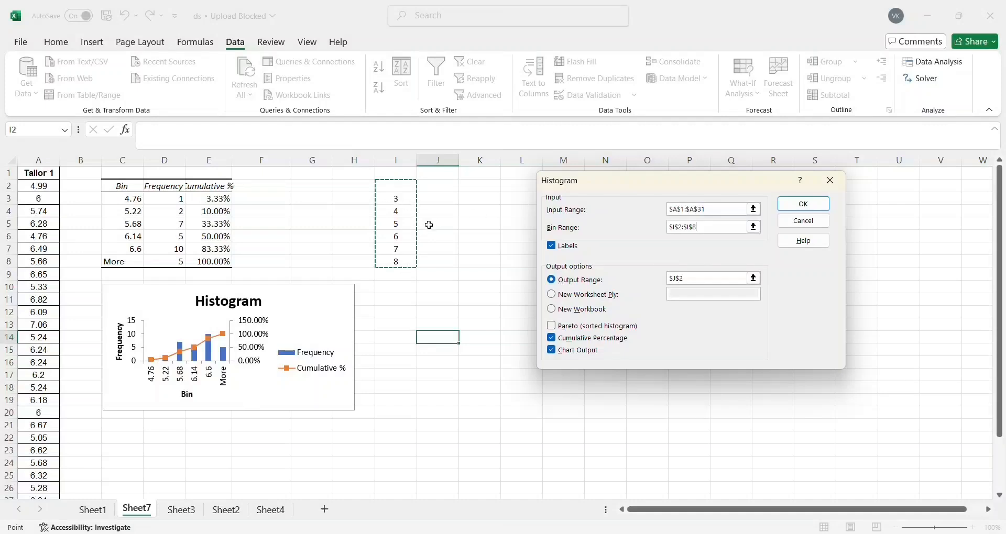
pyautogui.click(815, 212)
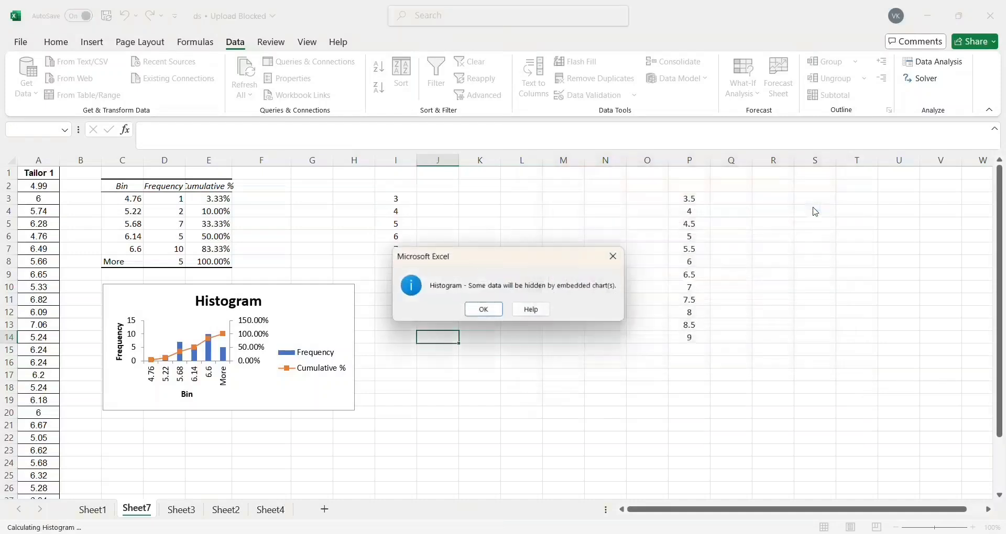
pyautogui.click(501, 314)
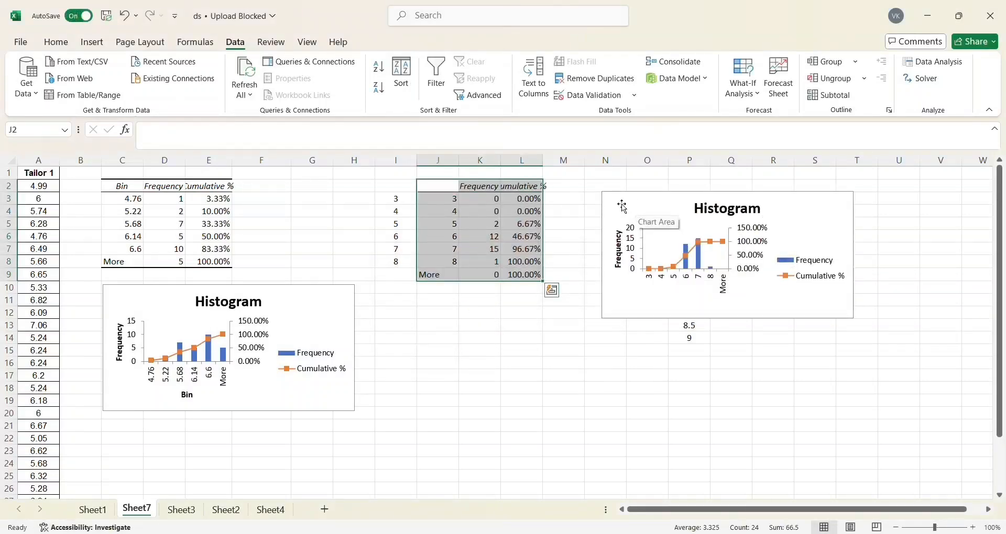
# Move the second histogram chart below its frequency table in columns J to L
pyautogui.click(621, 204)
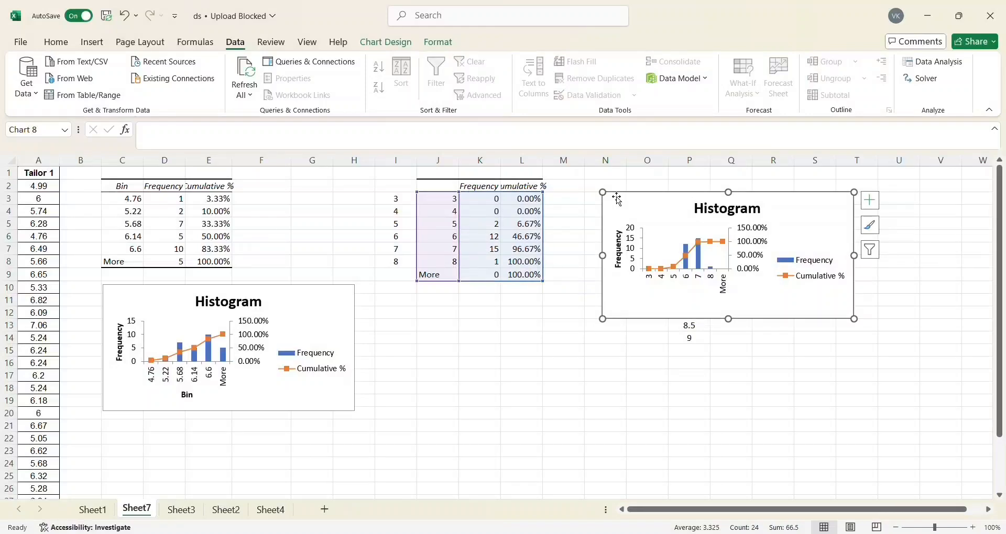
pyautogui.moveTo(618, 199); pyautogui.dragTo(390, 291)
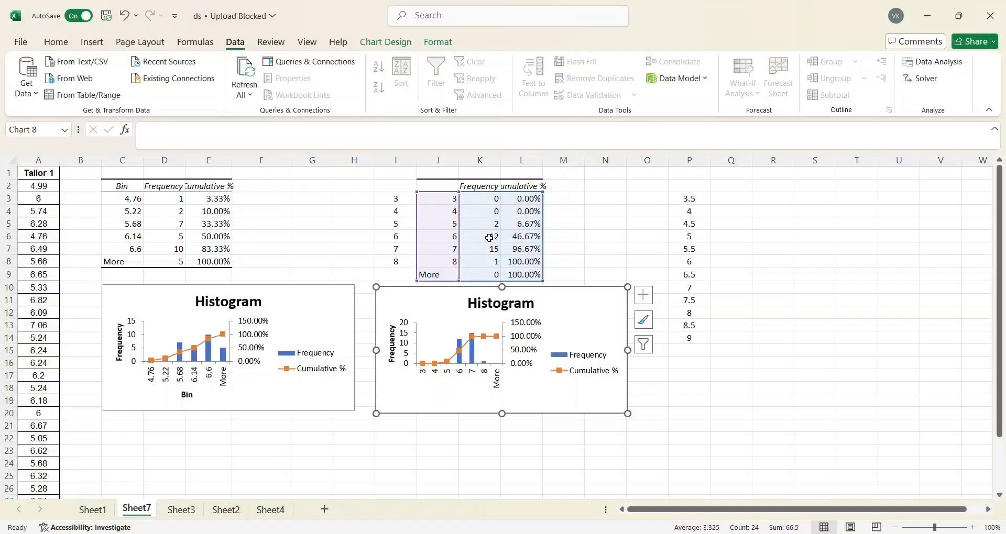
pyautogui.click(499, 221)
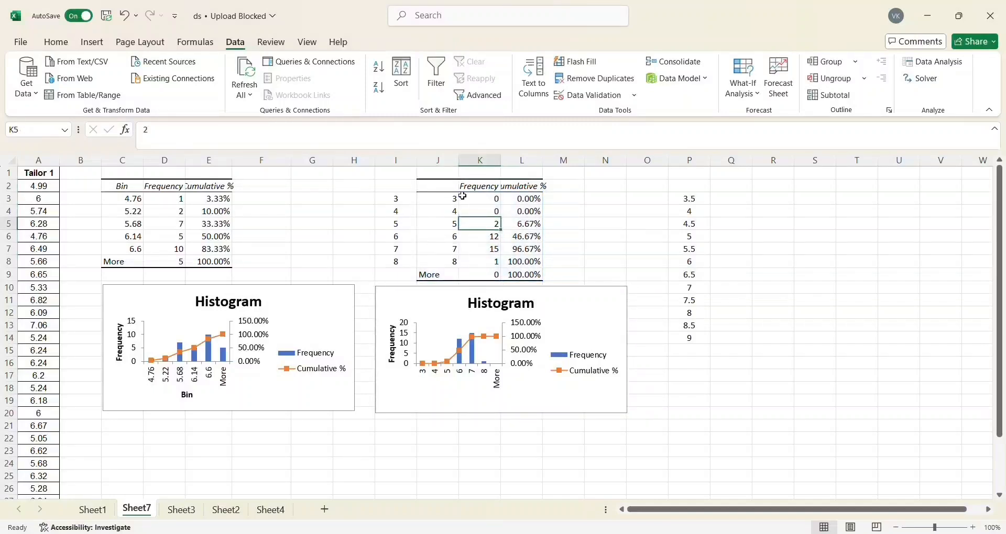
# Shift both histogram charts down to start near row 12, leaving a gap below the frequency tables
pyautogui.moveTo(385, 291); pyautogui.dragTo(381, 312)
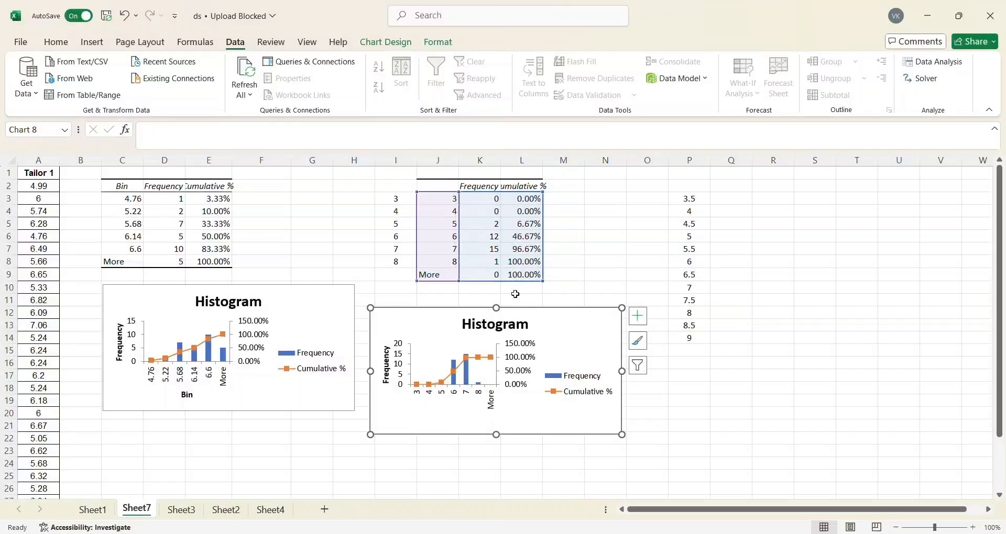
pyautogui.click(291, 290)
pyautogui.moveTo(287, 290); pyautogui.dragTo(286, 315)
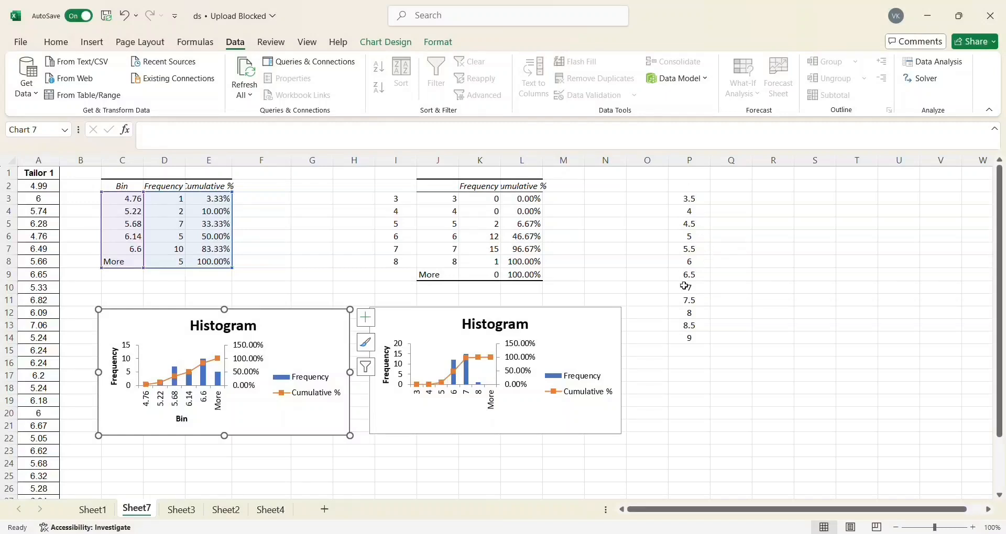
pyautogui.click(769, 272)
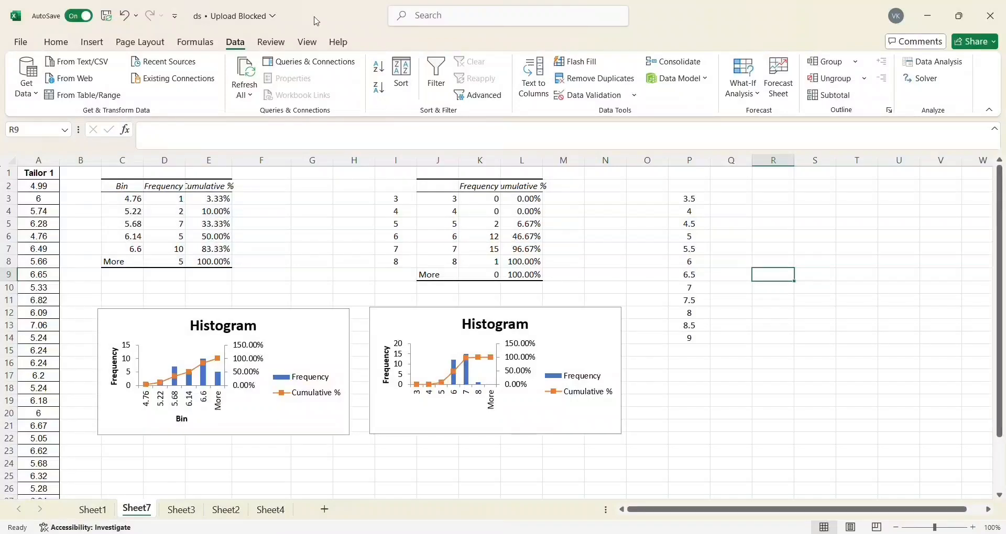
# Start a third Histogram analysis, move its dialog clear of the bin values in column P, and set the output range to $Q$2
pyautogui.click(935, 63)
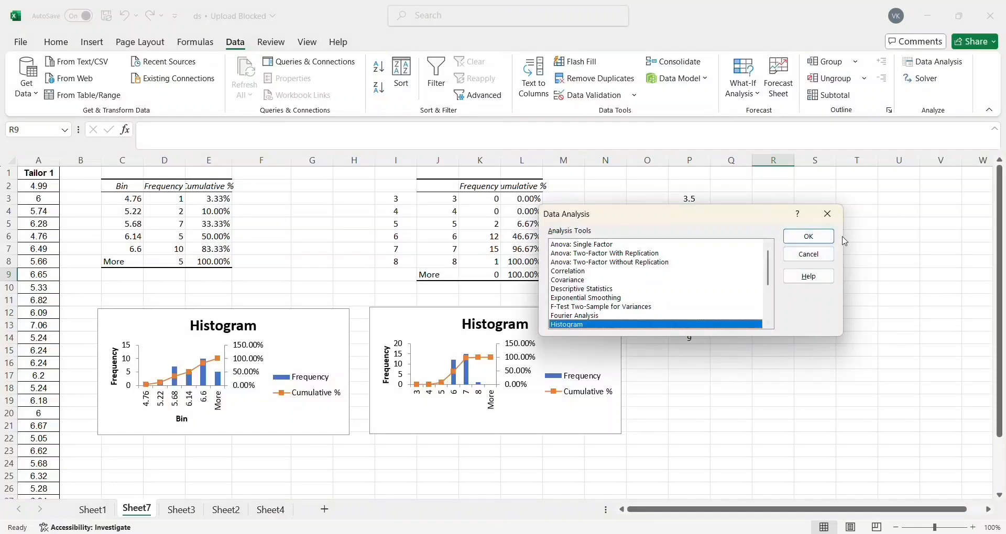
pyautogui.click(809, 237)
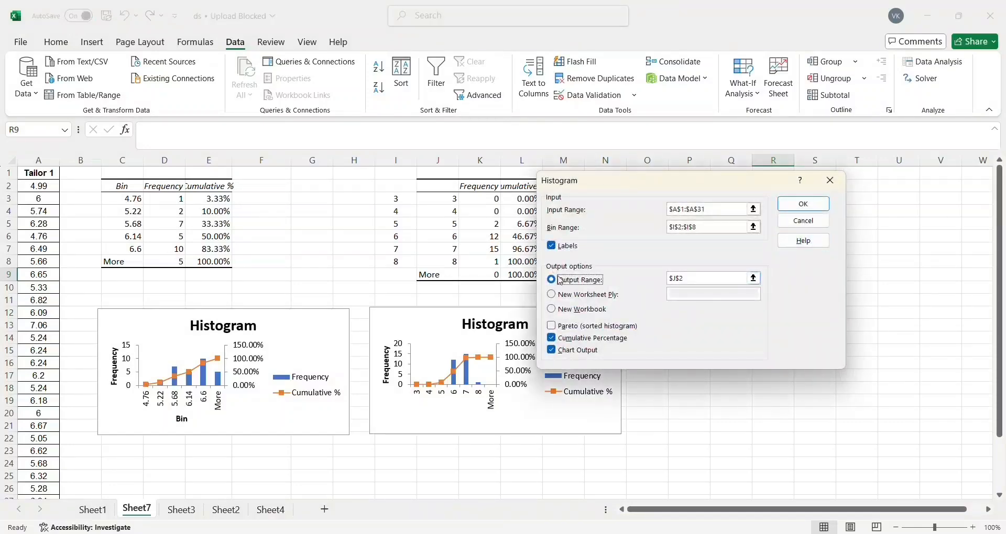
pyautogui.moveTo(677, 181); pyautogui.dragTo(750, 299)
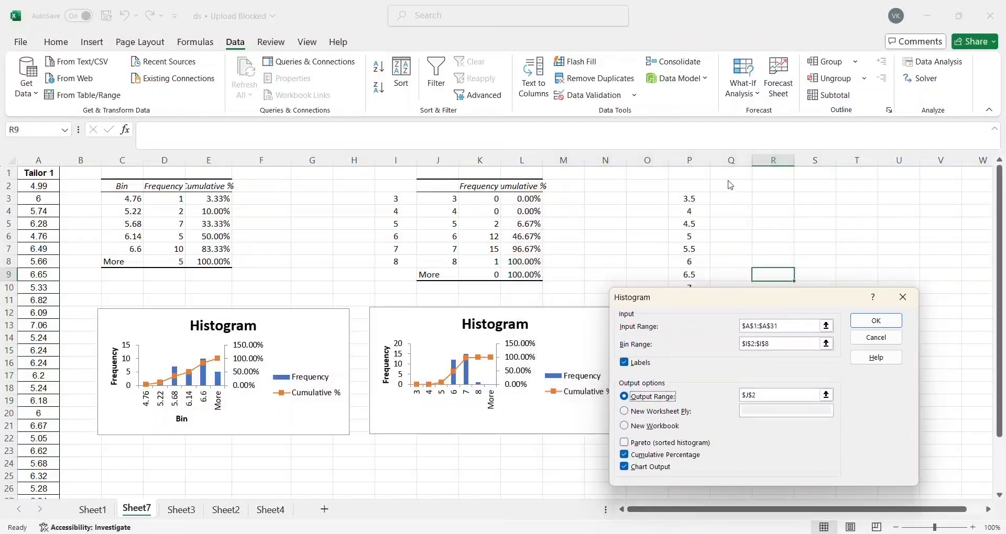
pyautogui.click(762, 394)
pyautogui.press('BackSpace')
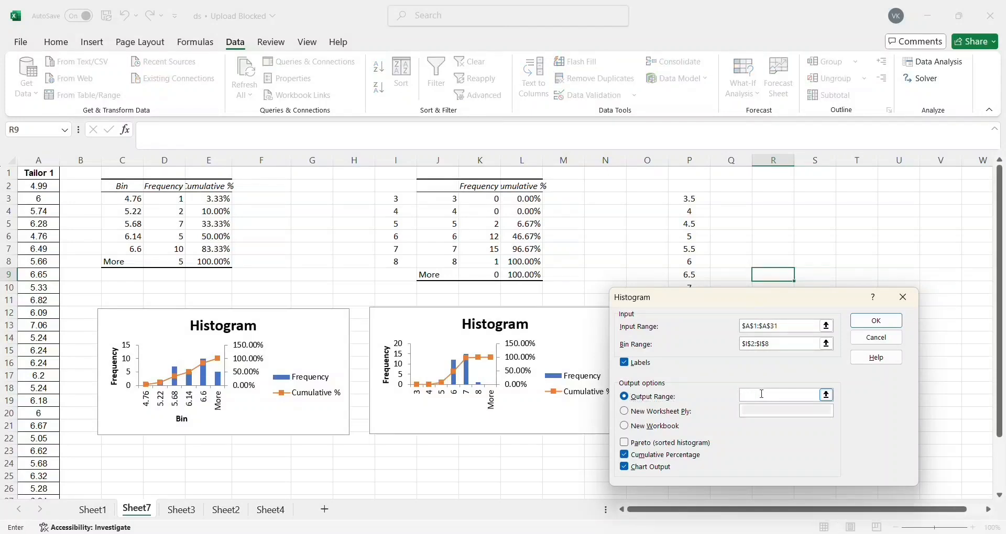
pyautogui.click(733, 187)
# Set the bin range to $P$2:$P$14 and generate the third histogram
pyautogui.click(779, 344)
pyautogui.moveTo(687, 187); pyautogui.dragTo(676, 340)
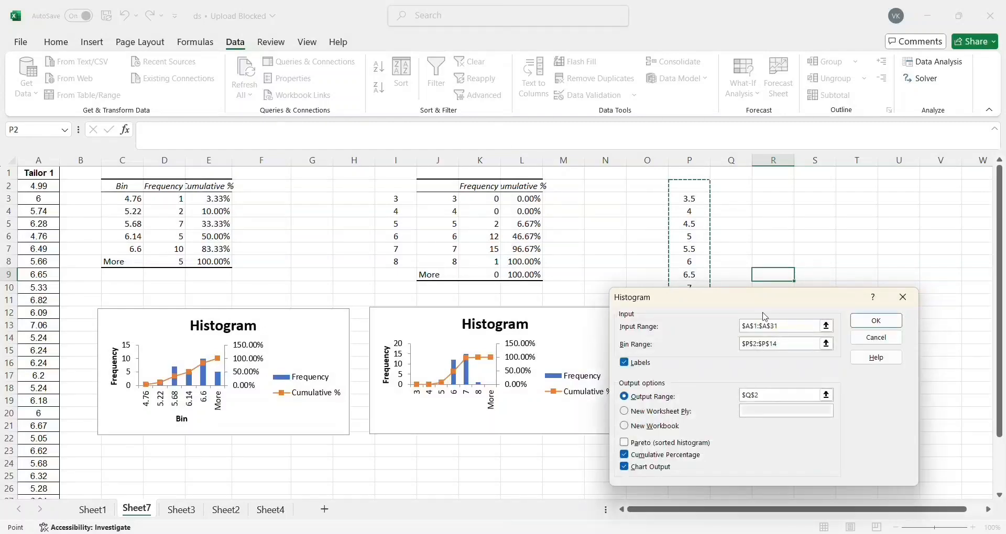
pyautogui.click(883, 319)
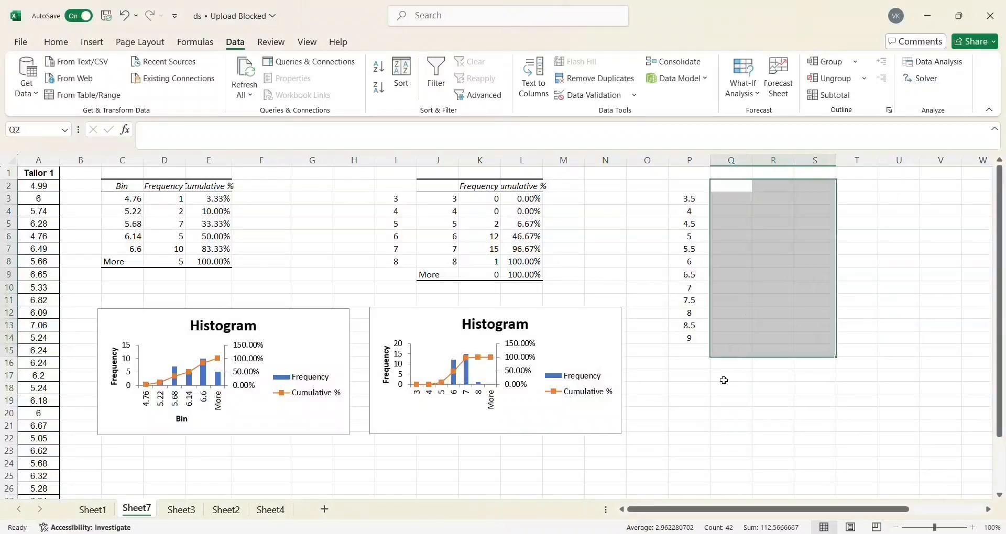
# Move the third histogram chart below its frequency table in columns Q to S, starting near row 17
pyautogui.click(909, 197)
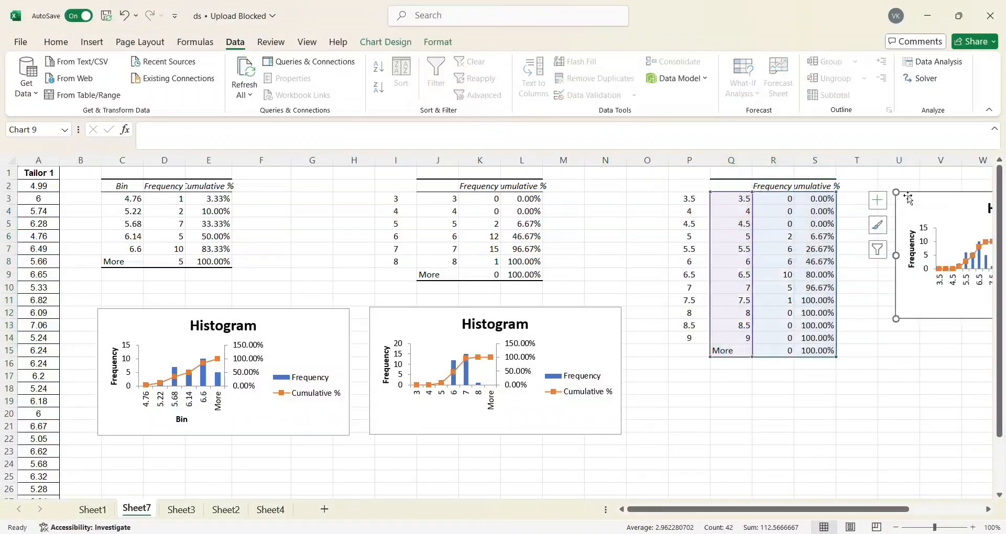
pyautogui.moveTo(908, 196); pyautogui.dragTo(688, 378)
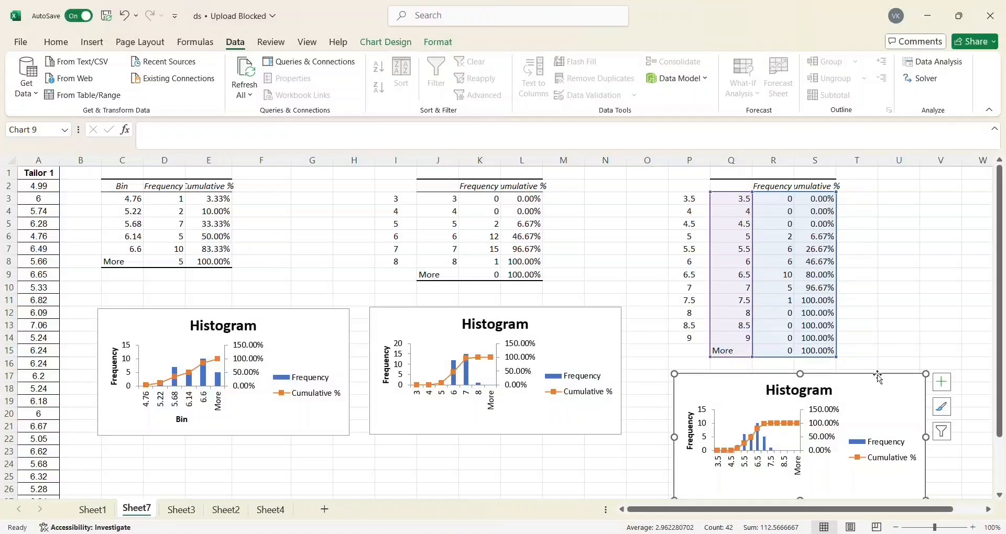
pyautogui.click(871, 322)
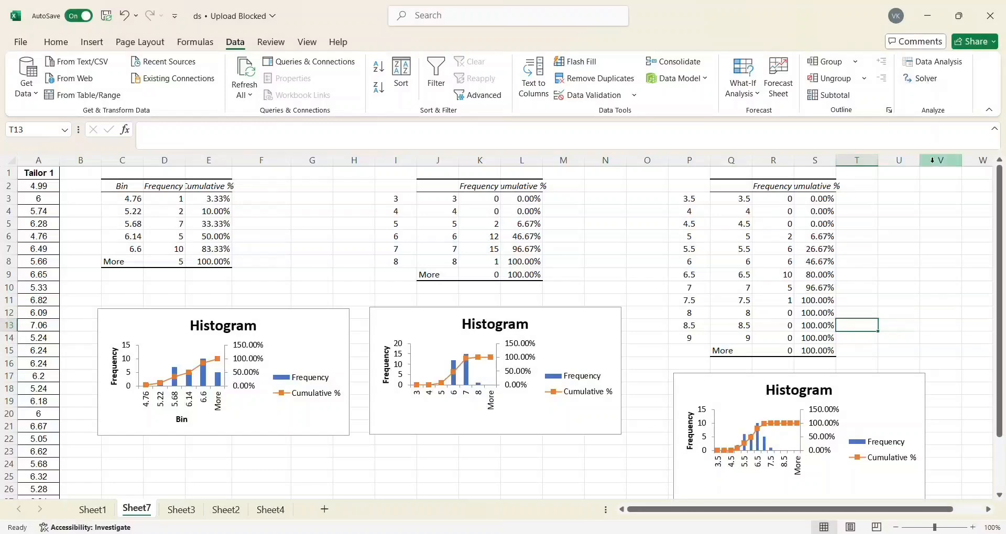
pyautogui.scroll(-2, 916, 198)
pyautogui.scroll(2, 916, 198)
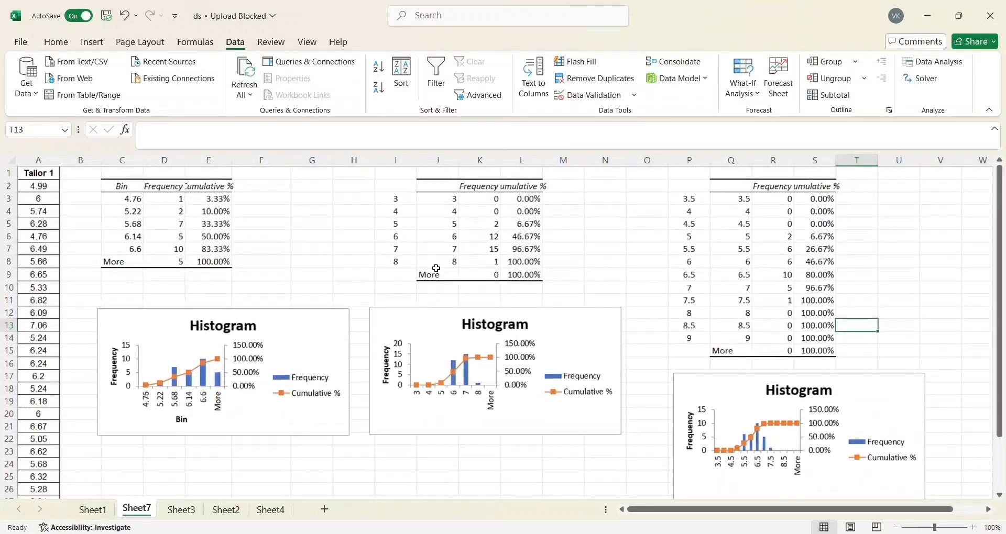
# Select the Tailor 1 values in A2:A31
pyautogui.click(39, 185)
pyautogui.hotkey('ctrl', 'shift', 'Down')
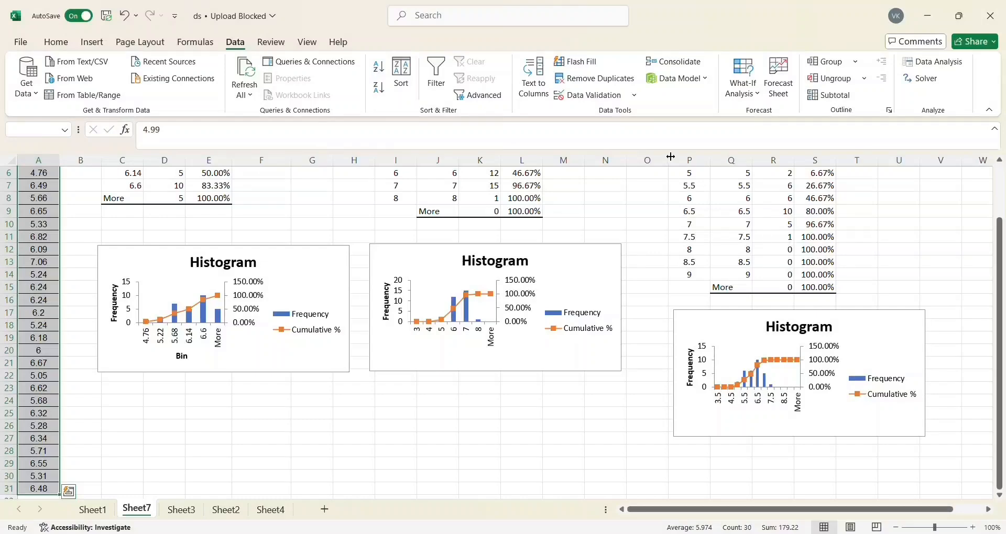
pyautogui.scroll(2, 328, 414)
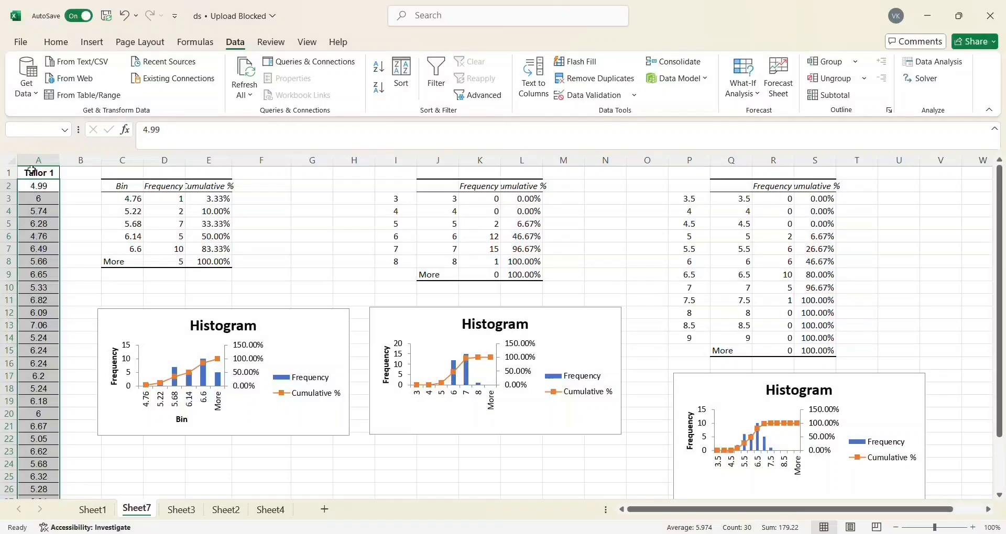
pyautogui.click(92, 44)
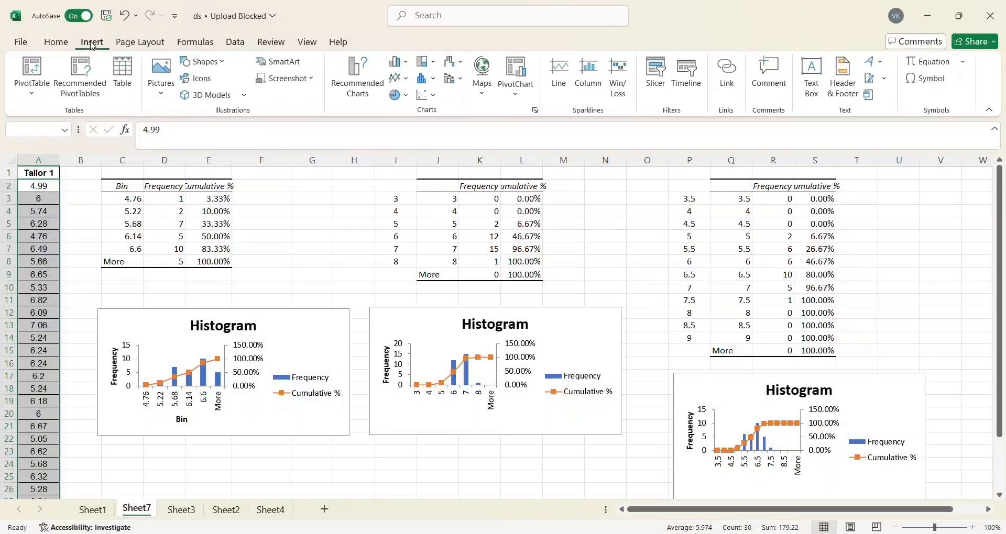
pyautogui.click(433, 81)
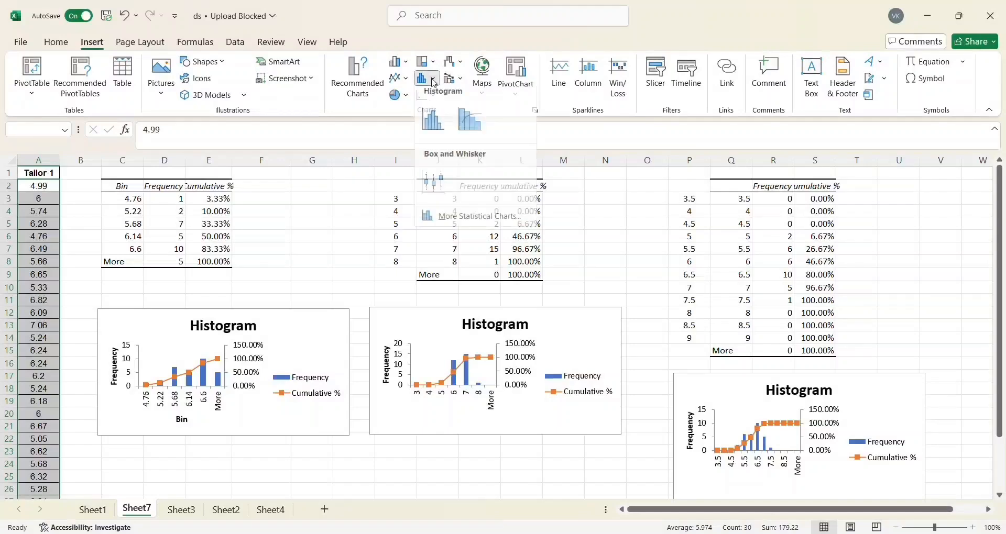
pyautogui.click(433, 129)
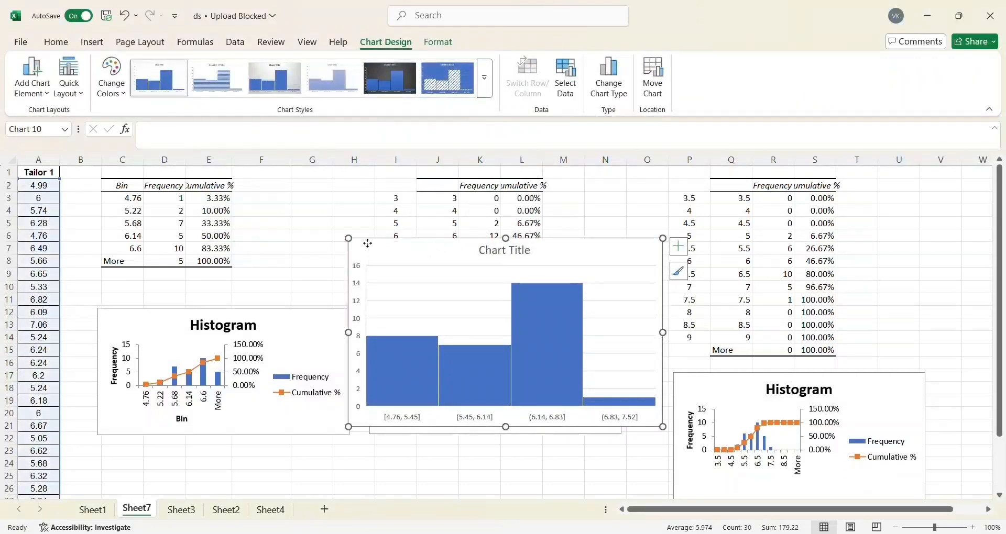
pyautogui.moveTo(367, 243); pyautogui.dragTo(286, 353)
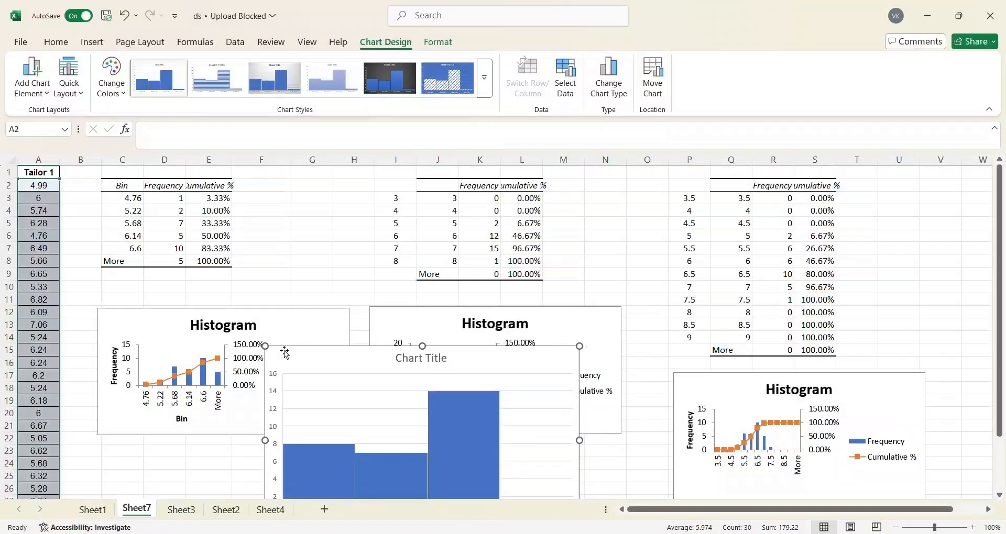
pyautogui.press('Delete')
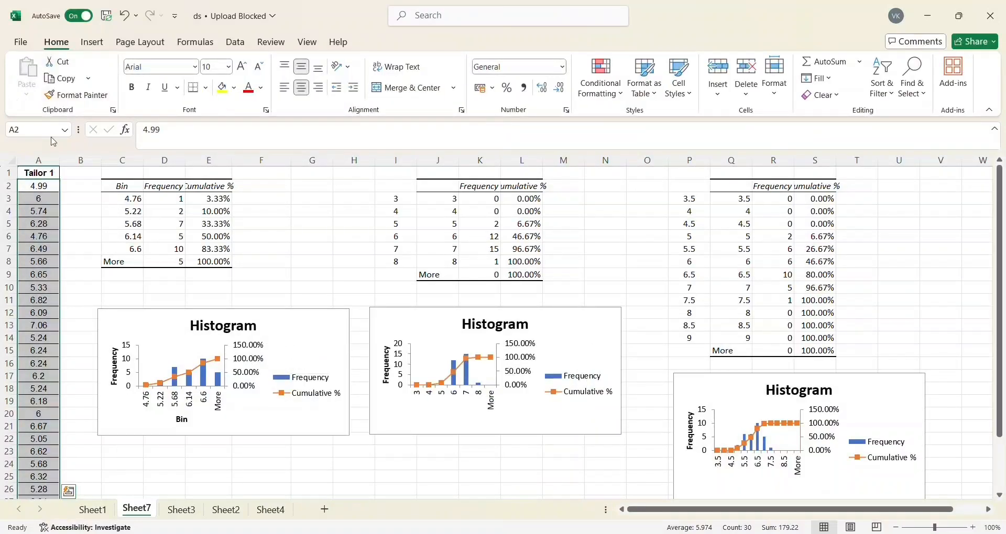
# Insert a Histogram statistical chart from the selected data and place it below the first histogram, across columns C to I from row 24
pyautogui.click(92, 42)
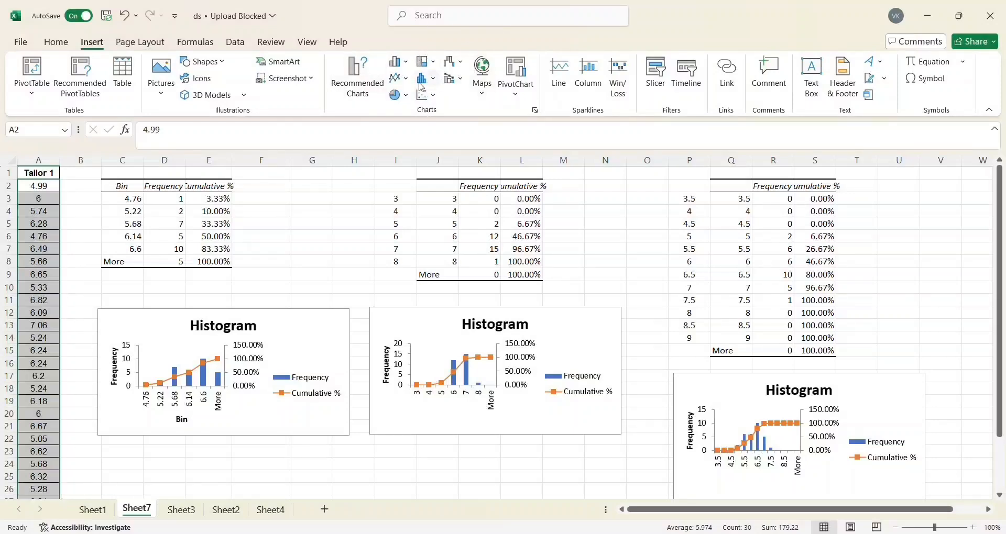
pyautogui.click(426, 79)
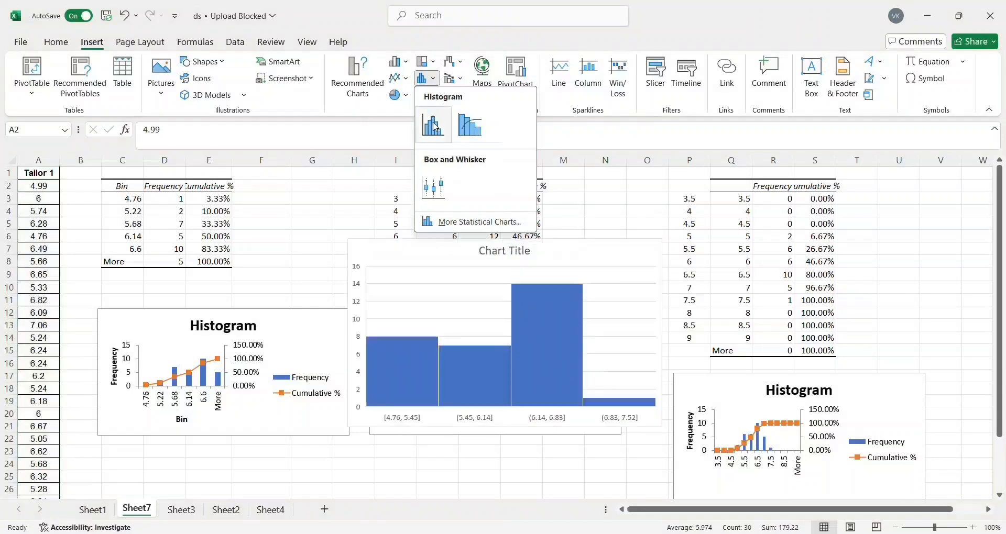
pyautogui.click(432, 131)
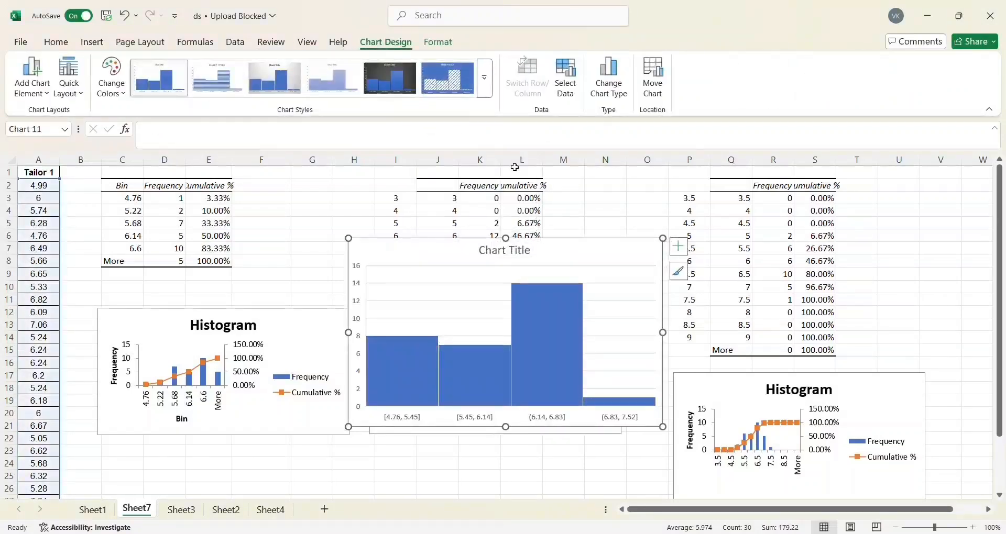
pyautogui.moveTo(580, 255); pyautogui.dragTo(465, 424)
pyautogui.scroll(-7, 644, 470)
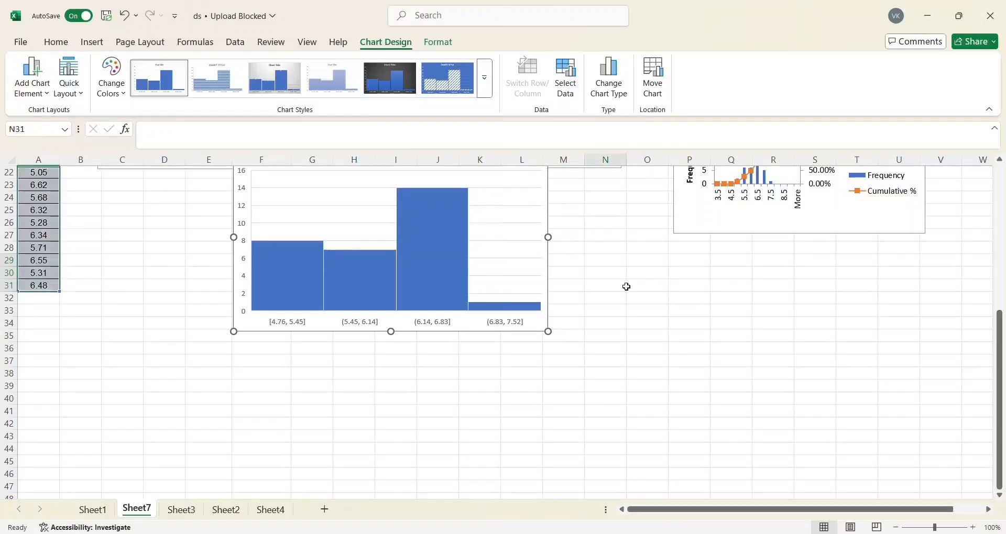
pyautogui.click(606, 285)
pyautogui.scroll(2, 611, 257)
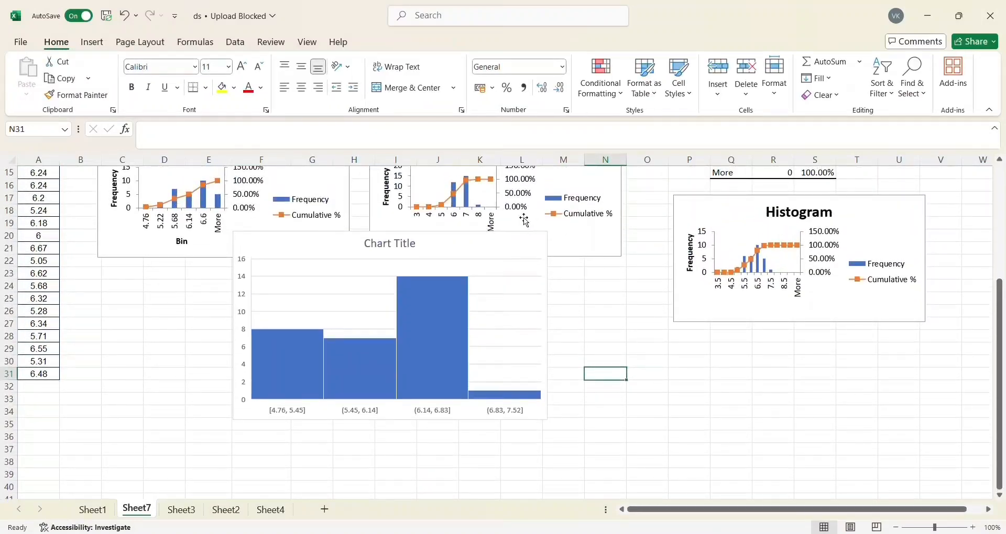
pyautogui.moveTo(512, 240); pyautogui.dragTo(381, 288)
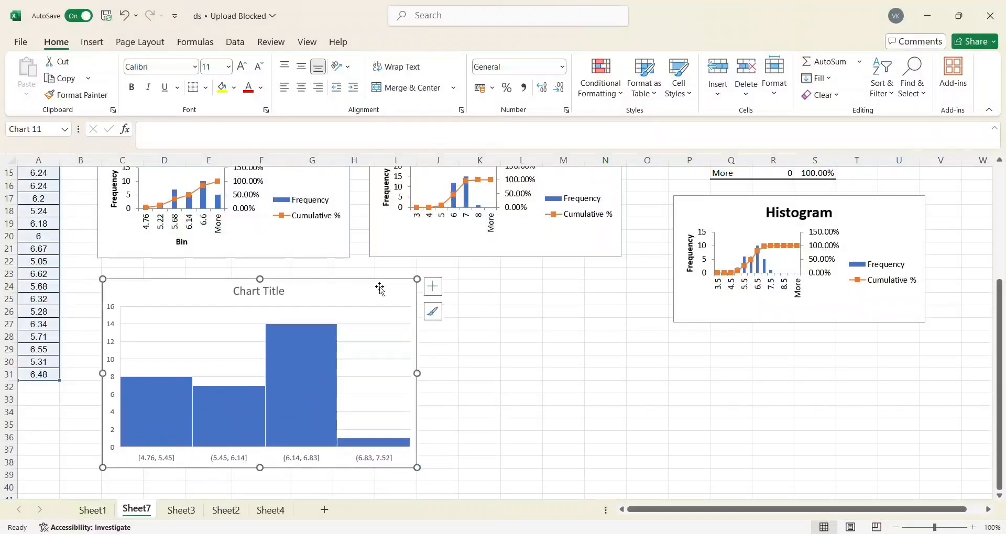
# Format the new chart's horizontal axis to use a fixed bin width of 0.5
pyautogui.click(388, 461)
pyautogui.rightClick(388, 461)
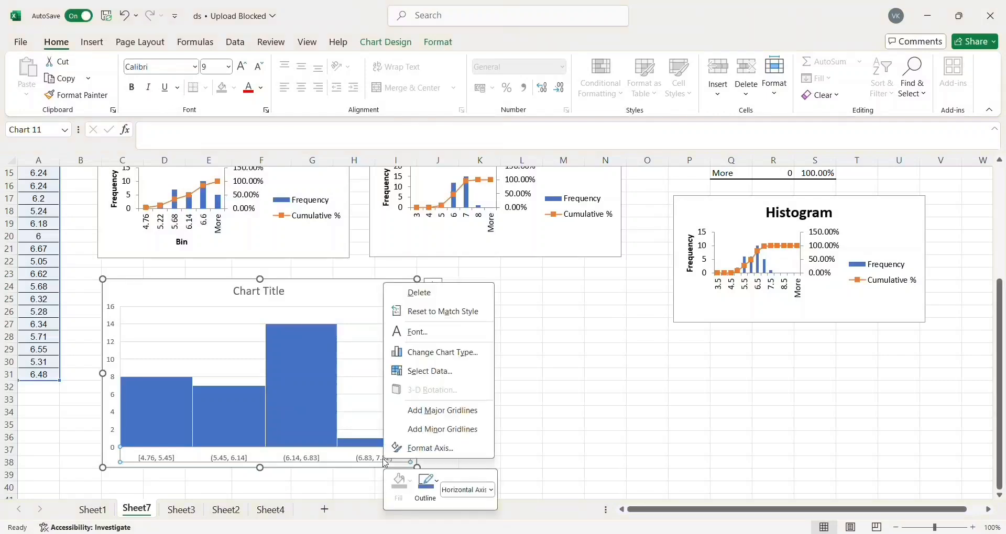
pyautogui.click(431, 449)
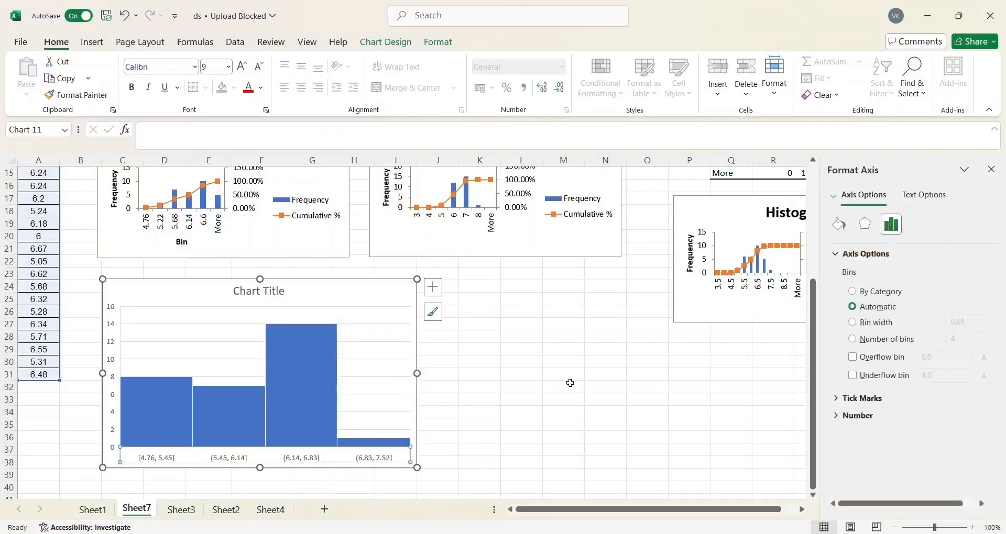
pyautogui.click(855, 325)
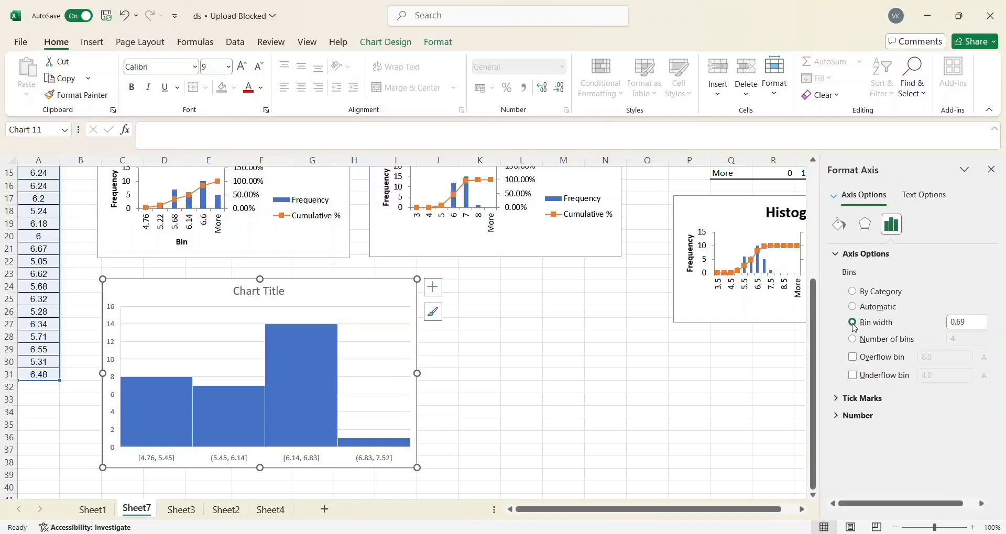
pyautogui.click(973, 323)
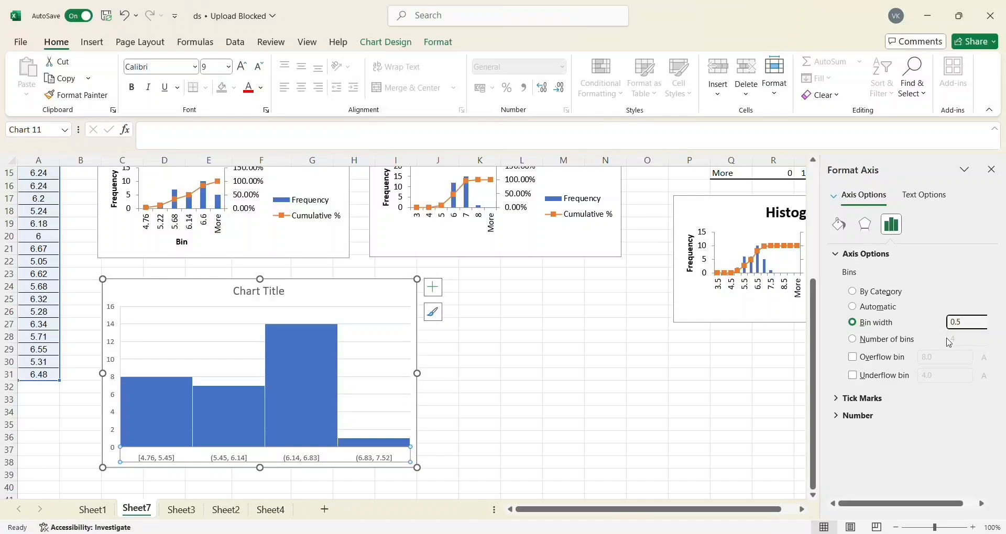
pyautogui.click(713, 412)
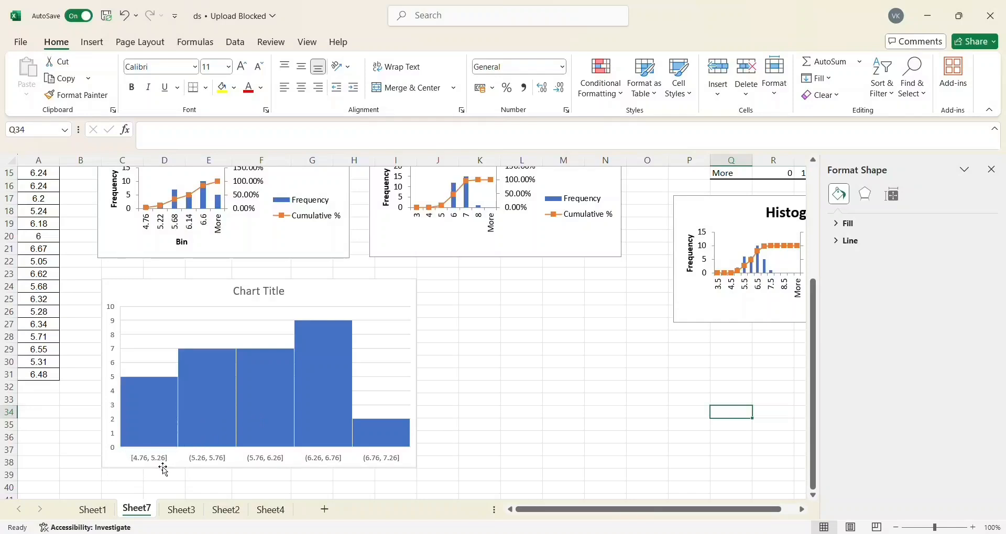
# Set the bin width of the new chart's horizontal axis to 0.25
pyautogui.click(216, 465)
pyautogui.rightClick(216, 465)
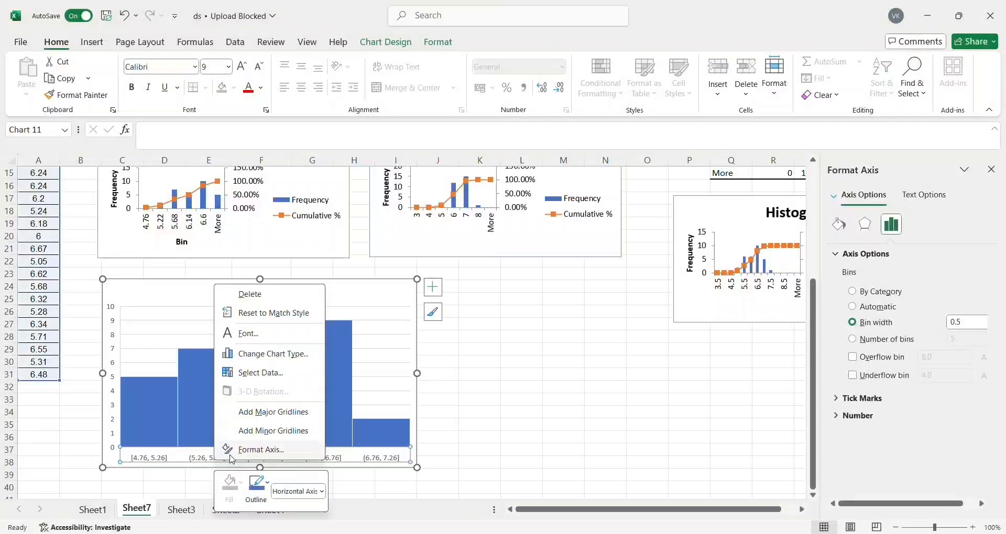
pyautogui.click(272, 449)
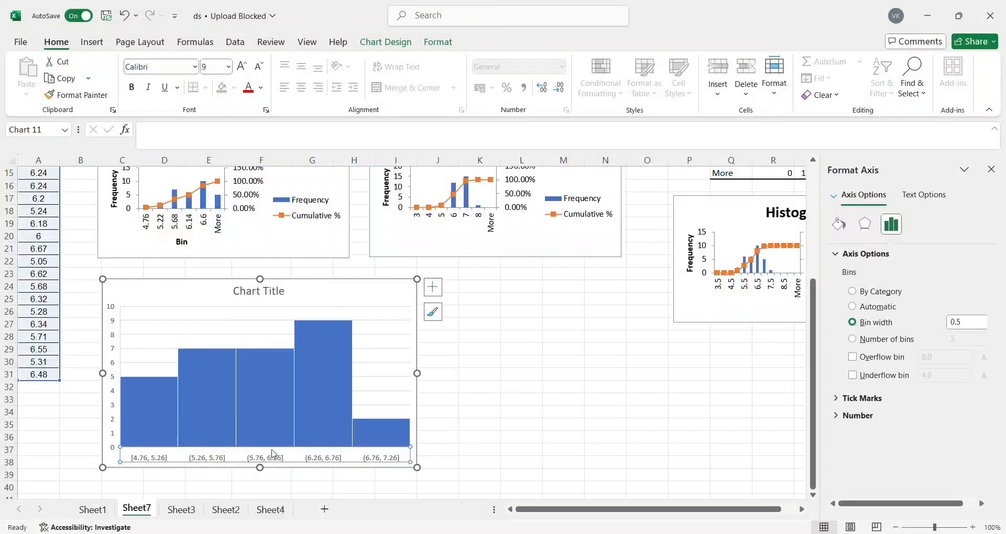
pyautogui.click(969, 322)
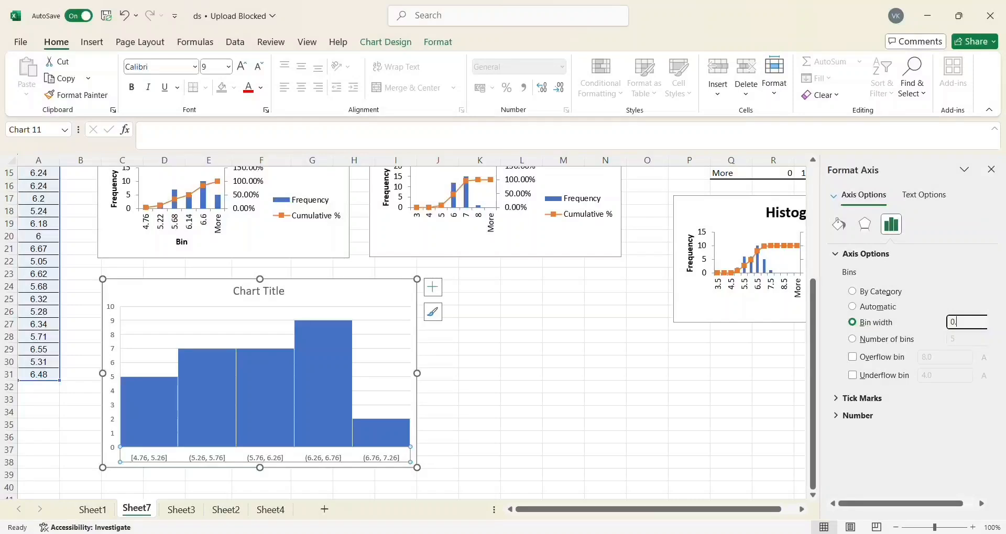
pyautogui.click(557, 424)
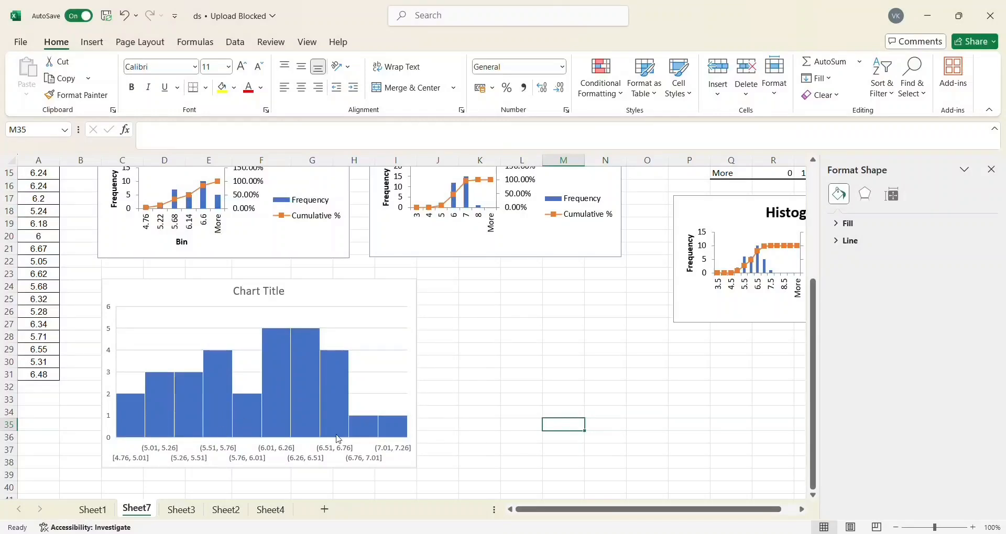
pyautogui.click(420, 363)
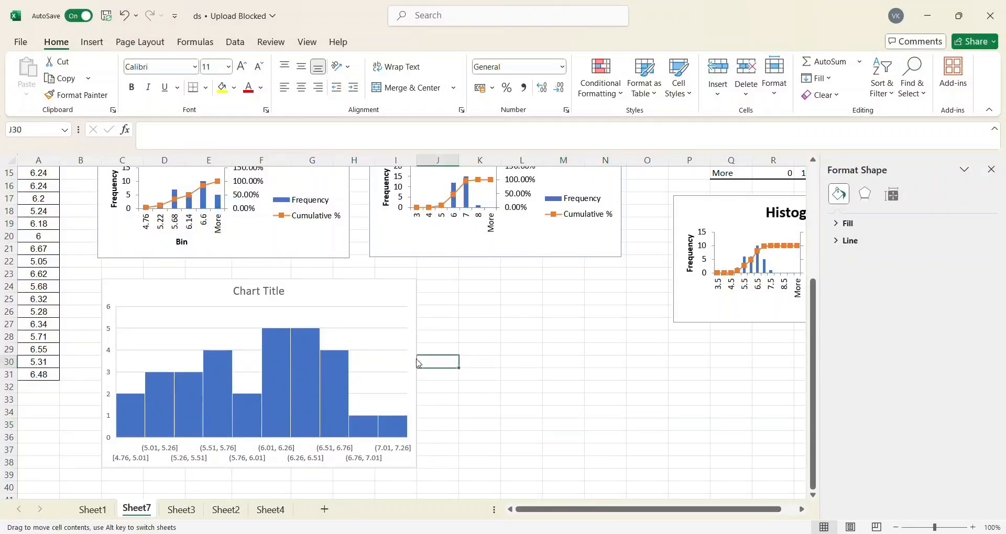
pyautogui.moveTo(419, 367); pyautogui.dragTo(513, 379)
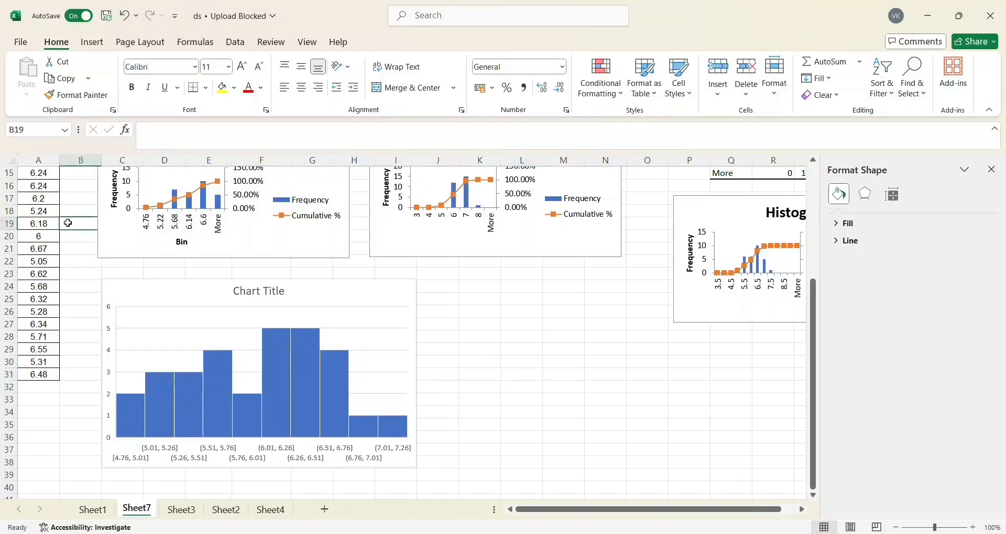
# Select the Tailor 1 values in A2:A31 again and insert another Histogram statistical chart
pyautogui.hotkey('ctrl', 'Home')
pyautogui.press('Down')
pyautogui.hotkey('ctrl', 'shift', 'Down')
pyautogui.scroll(-1, 68, 223)
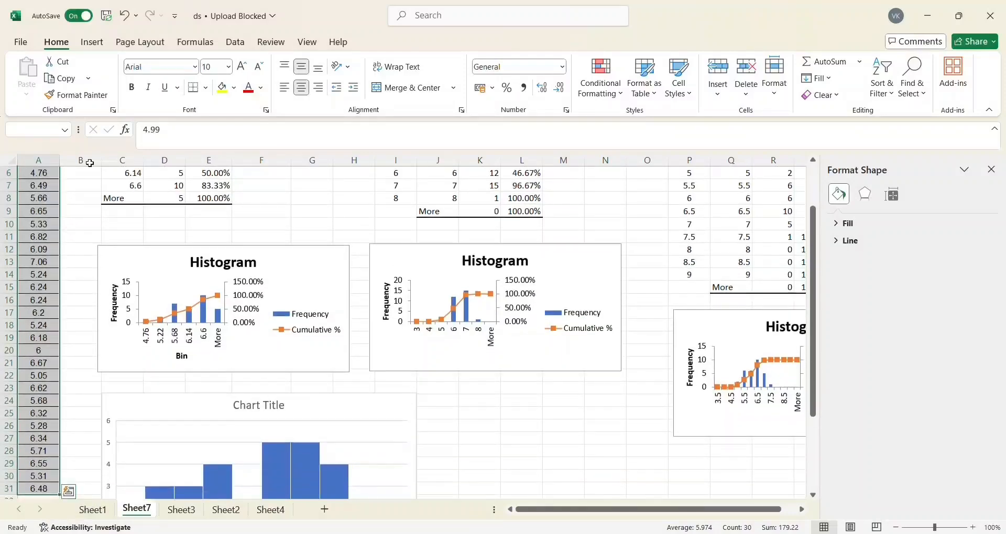
pyautogui.click(92, 44)
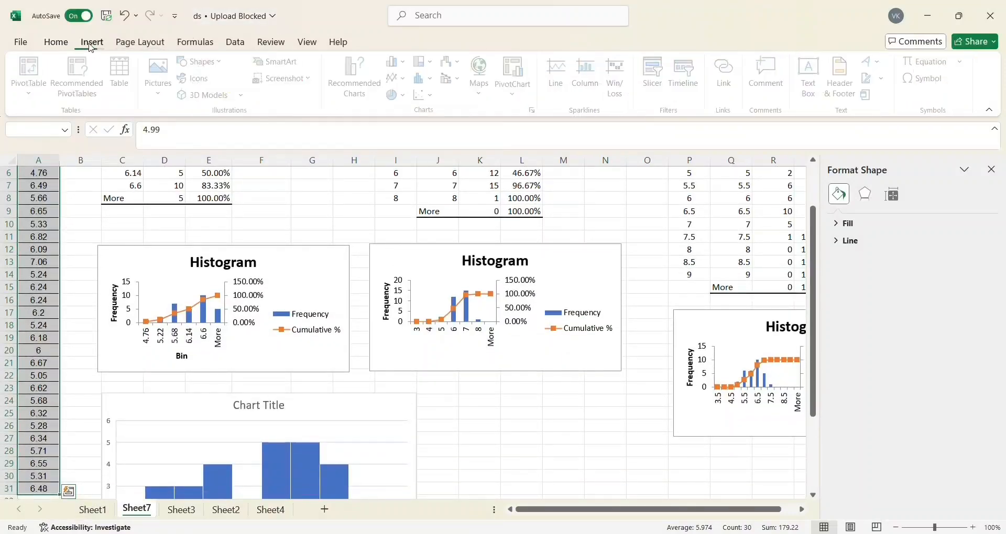
pyautogui.click(426, 79)
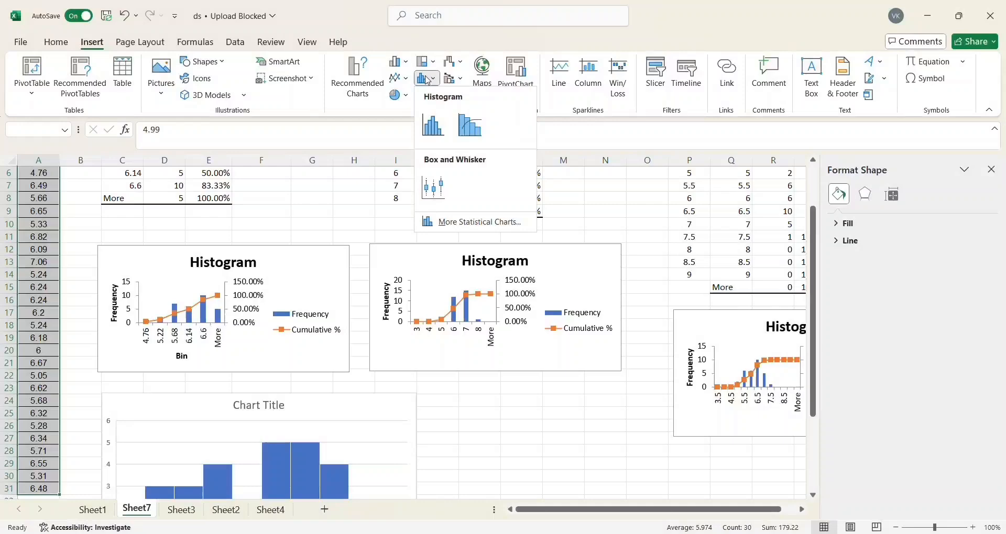
pyautogui.click(432, 125)
# Move the newest histogram chart clear of the other charts, across columns J to Q starting near row 28
pyautogui.scroll(-4, 622, 379)
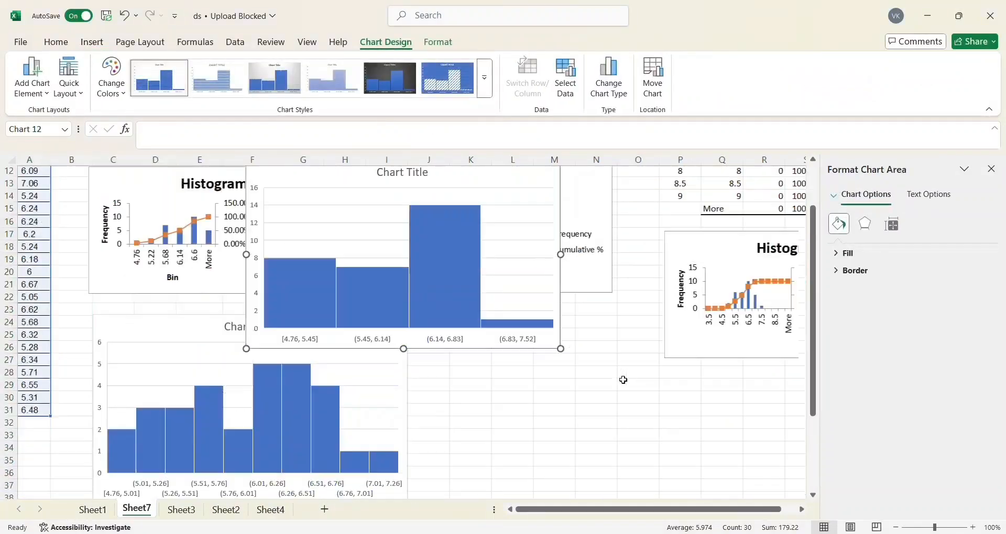
pyautogui.hscroll(1, 622, 380)
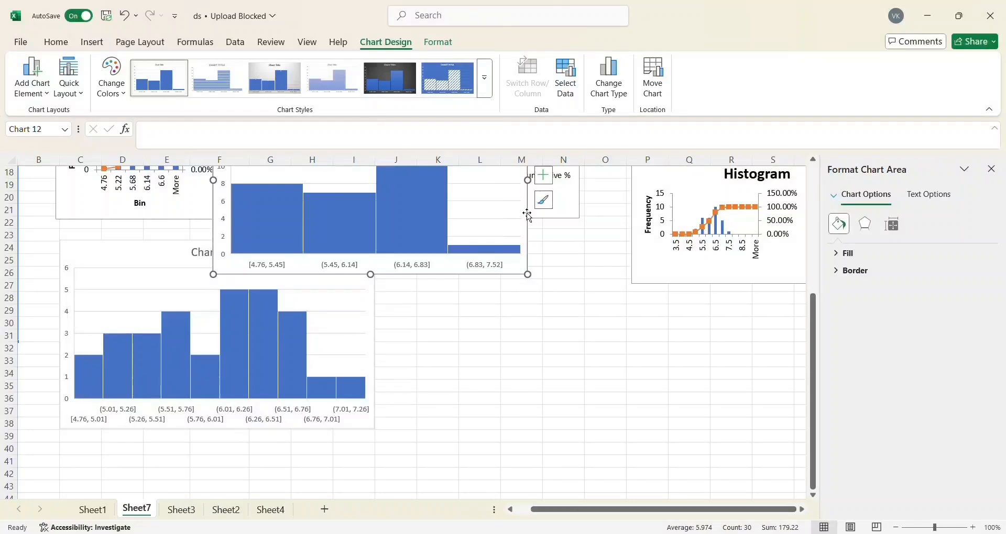
pyautogui.moveTo(527, 214); pyautogui.dragTo(646, 400)
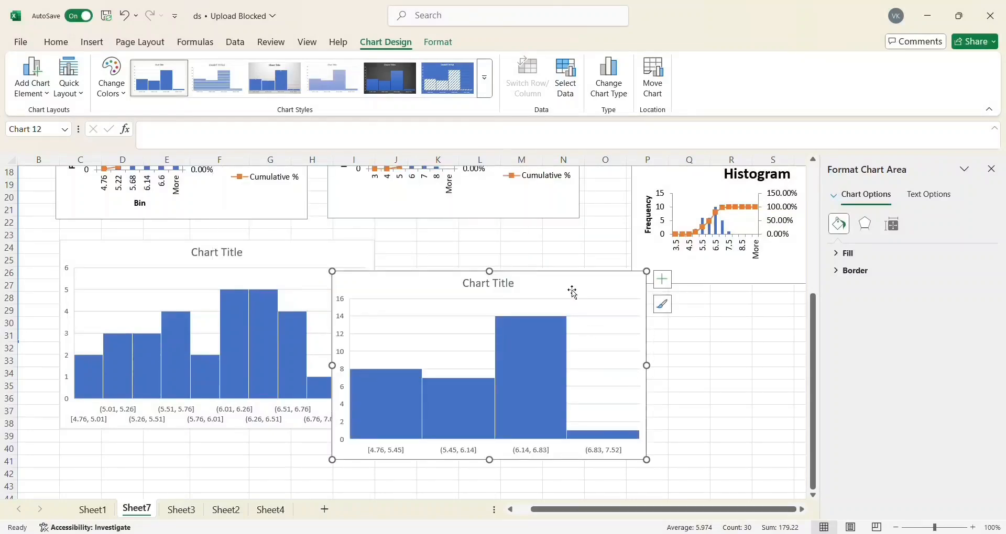
pyautogui.moveTo(571, 283); pyautogui.dragTo(631, 307)
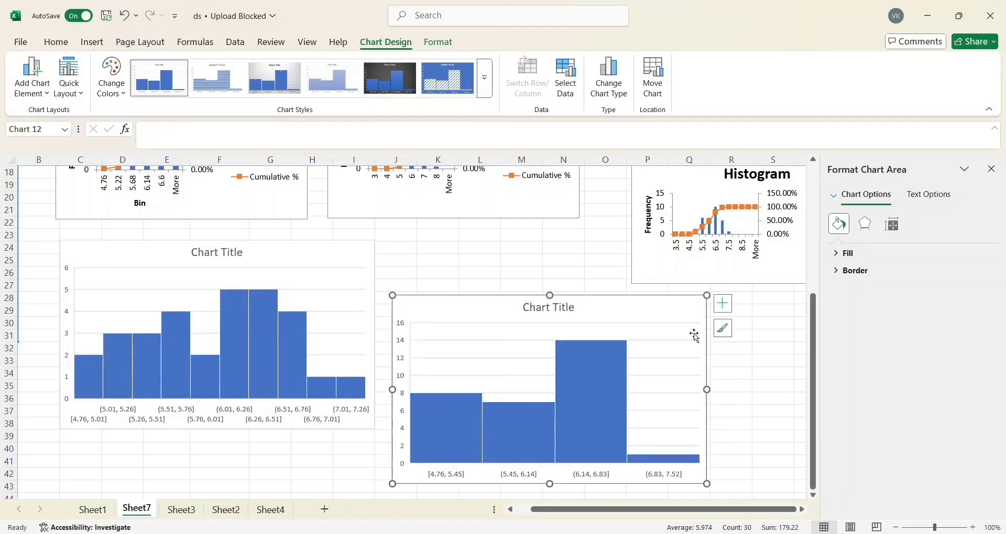
# Format the newest histogram chart's horizontal axis to use 10 bins
pyautogui.click(576, 478)
pyautogui.rightClick(578, 476)
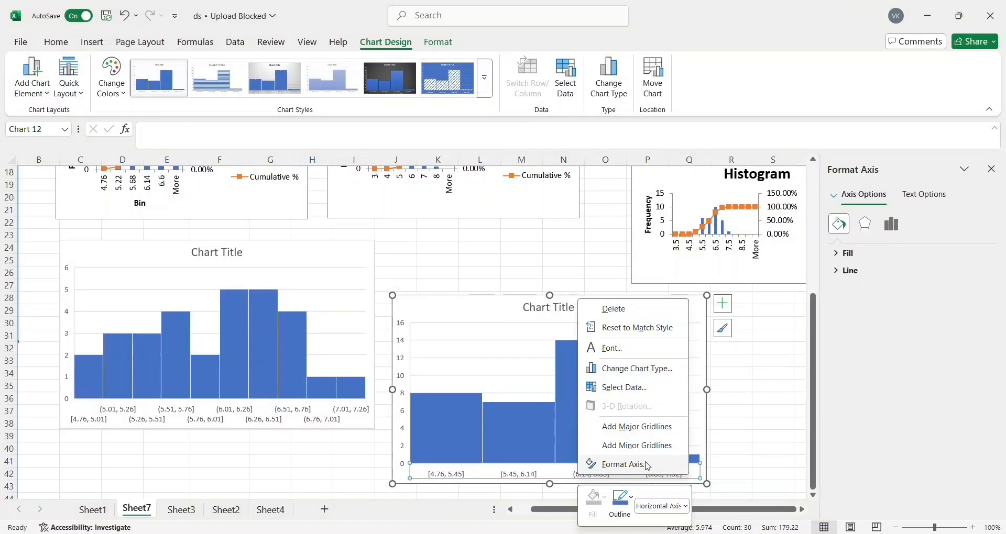
pyautogui.click(628, 464)
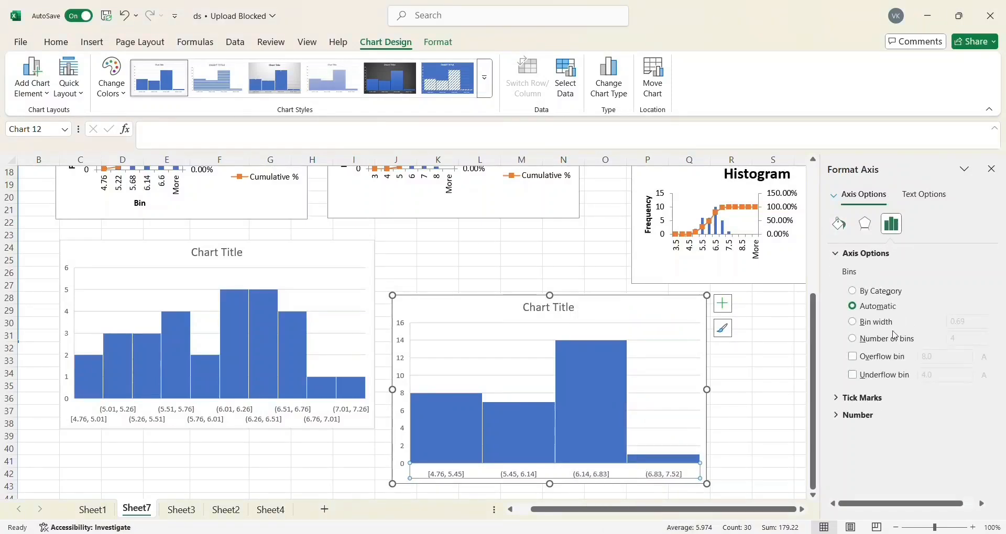
pyautogui.click(872, 340)
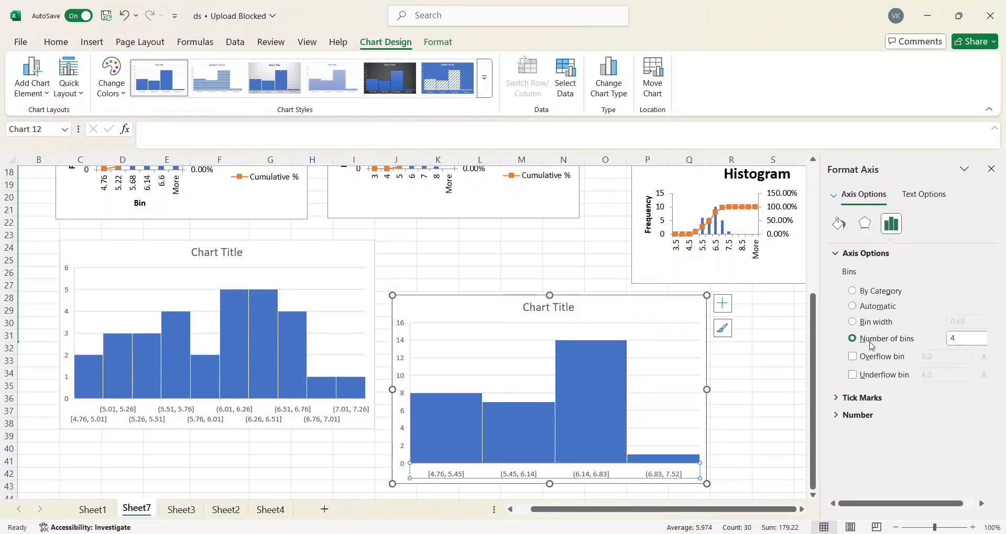
pyautogui.click(963, 338)
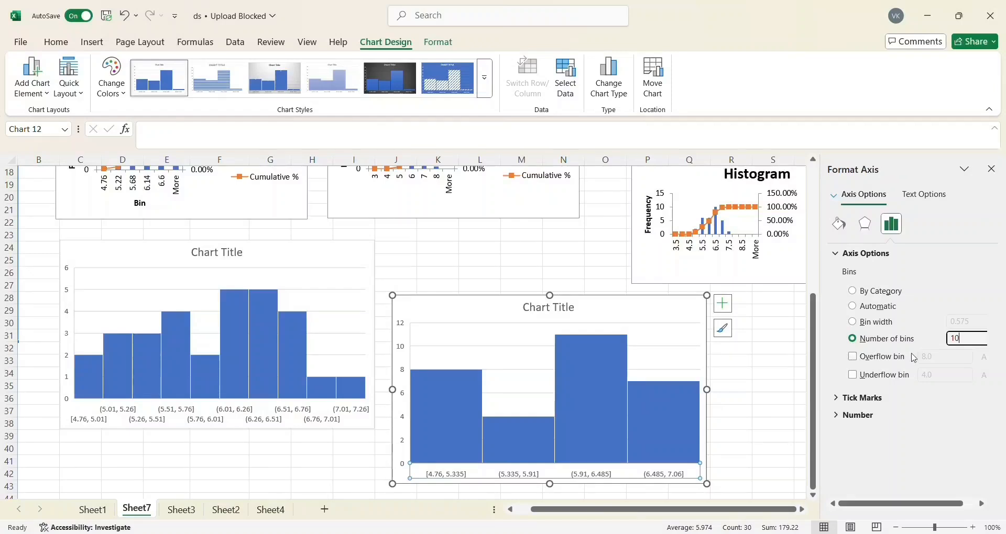
pyautogui.click(783, 401)
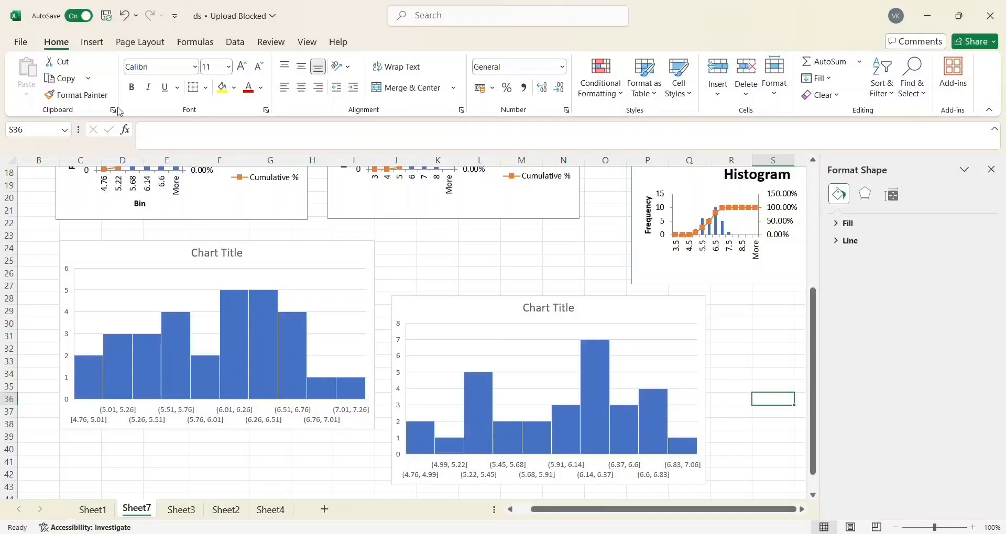
pyautogui.click(92, 42)
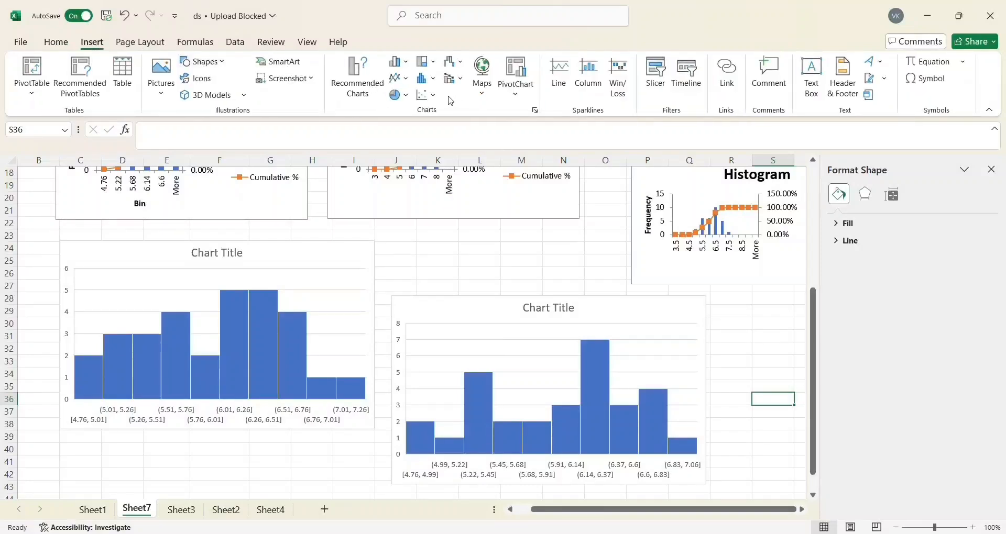
pyautogui.click(432, 84)
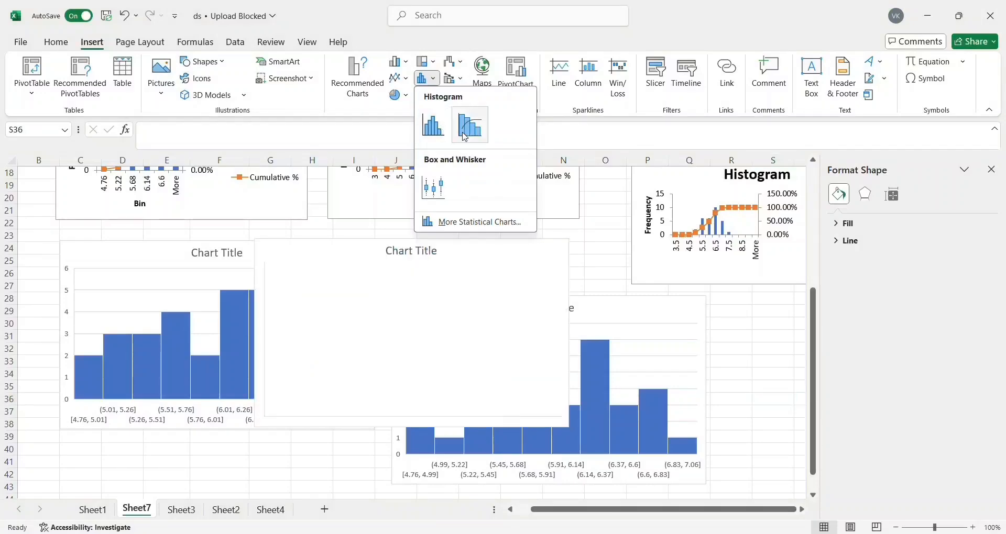
pyautogui.click(550, 242)
pyautogui.click(550, 242)
# Select the Tailor 1 values in A2:A31 and insert a Pareto statistical chart
pyautogui.press('Home')
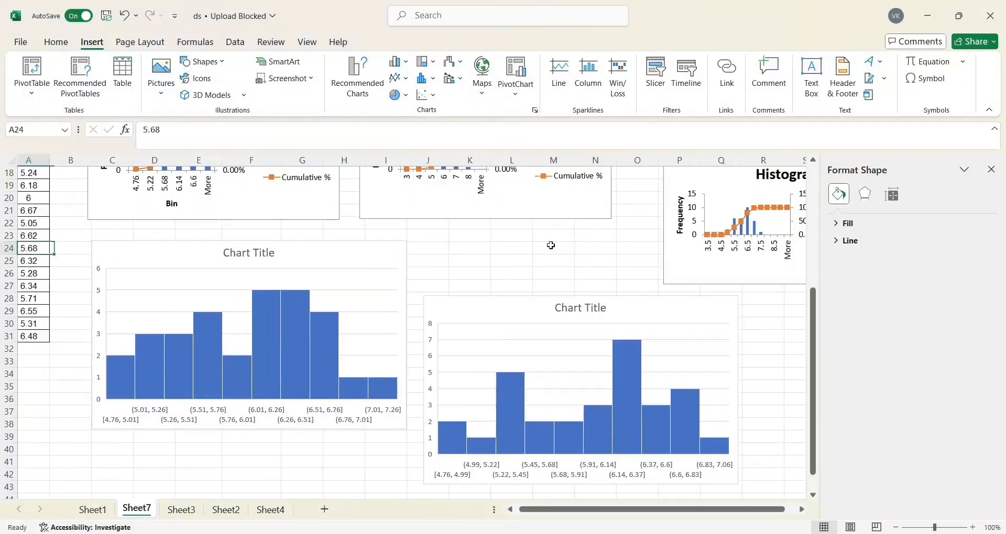
pyautogui.hotkey('ctrl', 'Home')
pyautogui.press('Down')
pyautogui.hotkey('shift', 'Down')
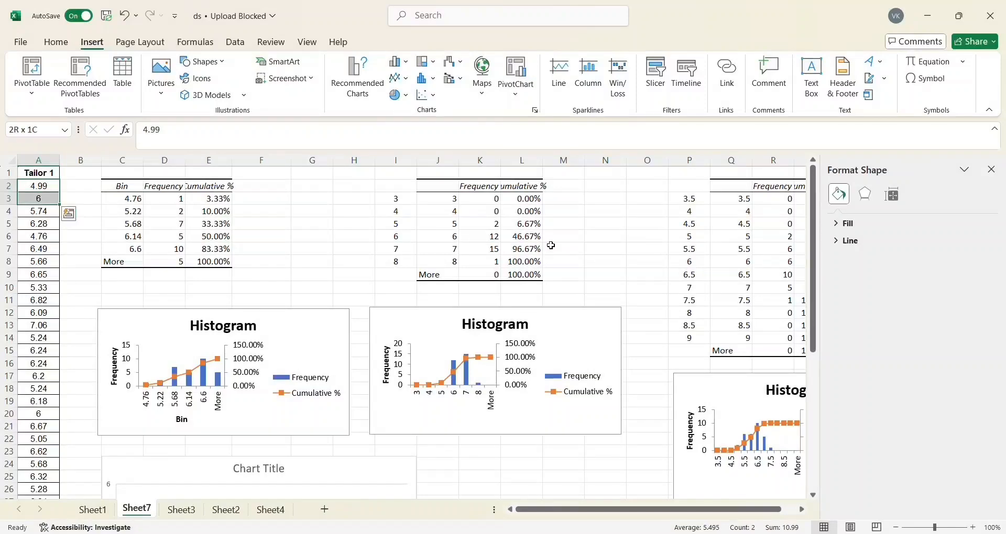
pyautogui.hotkey('ctrl', 'shift', 'Down')
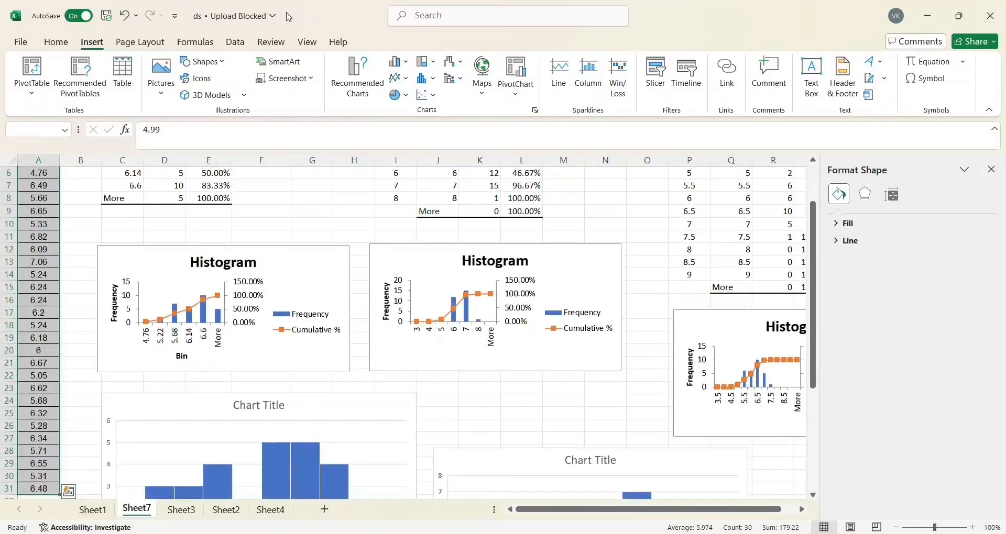
pyautogui.click(438, 84)
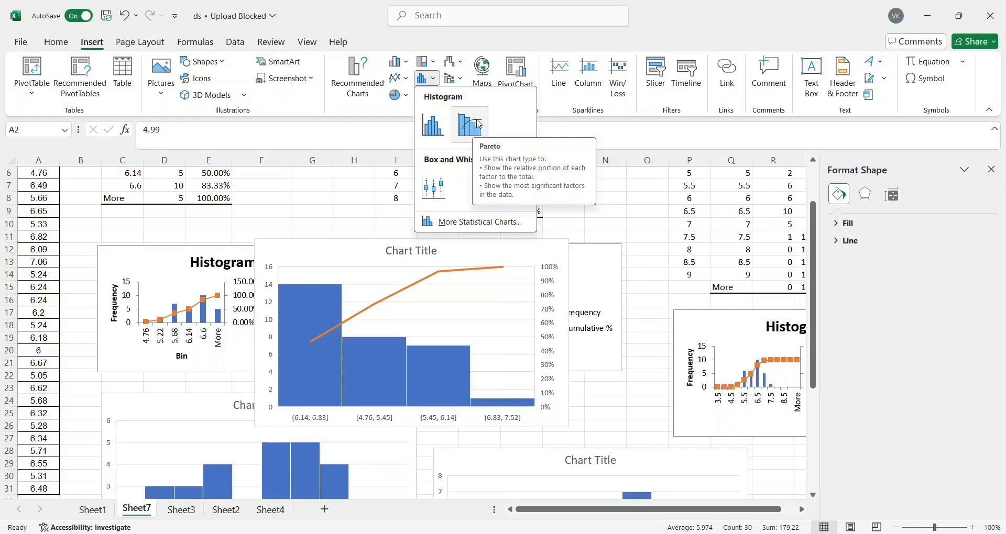
pyautogui.click(478, 123)
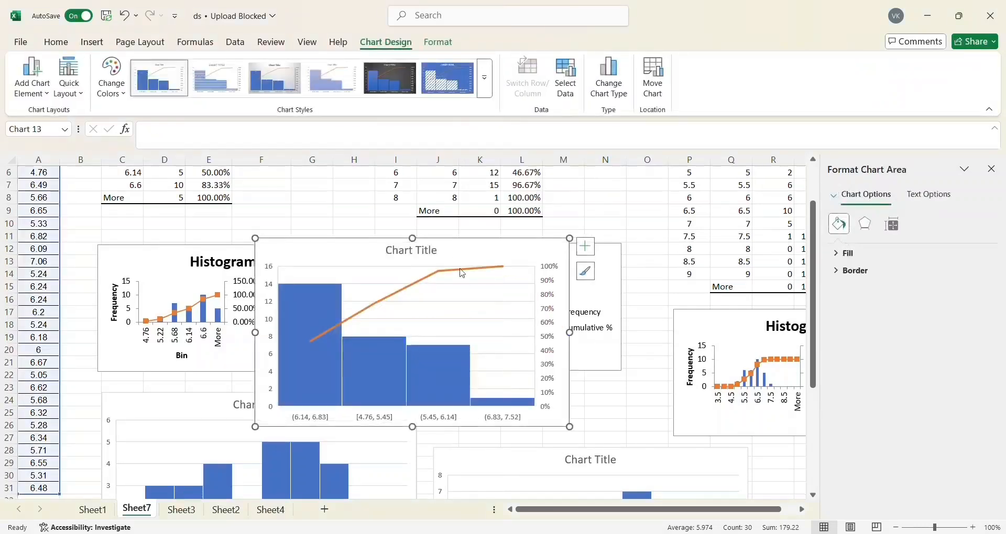
# Move the Pareto chart directly below the histogram in columns C to I, starting near row 40
pyautogui.scroll(-5, 462, 273)
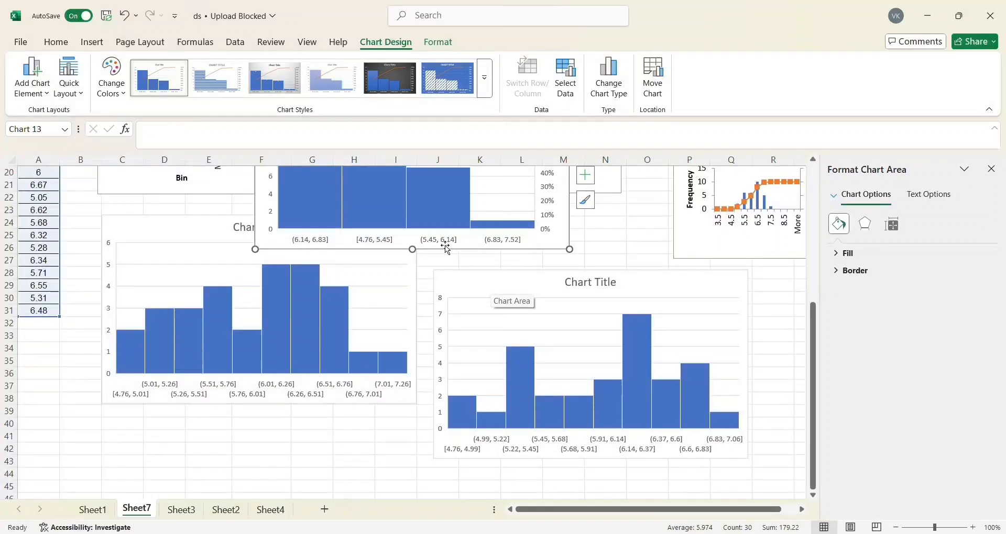
pyautogui.moveTo(446, 250); pyautogui.dragTo(313, 532)
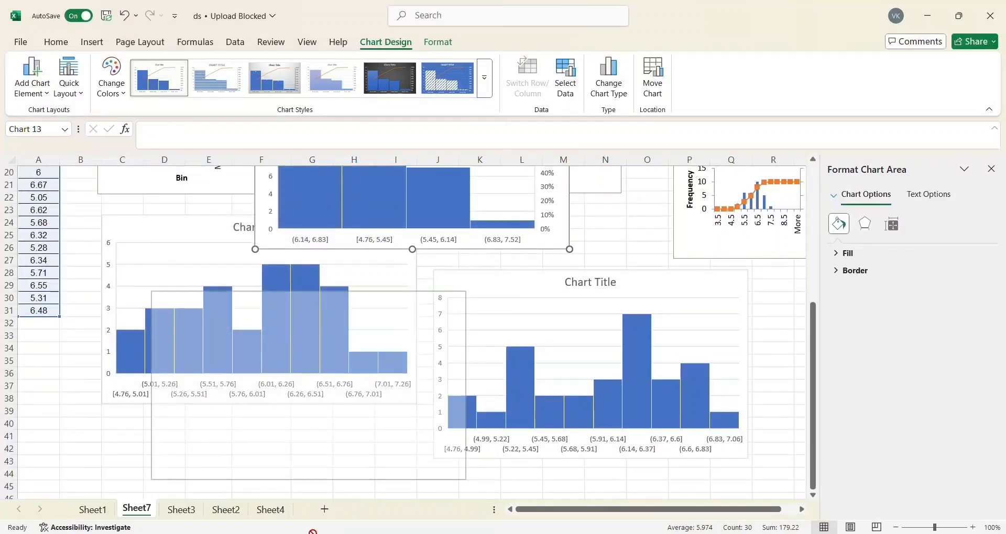
pyautogui.moveTo(343, 482); pyautogui.dragTo(300, 488)
pyautogui.click(365, 304)
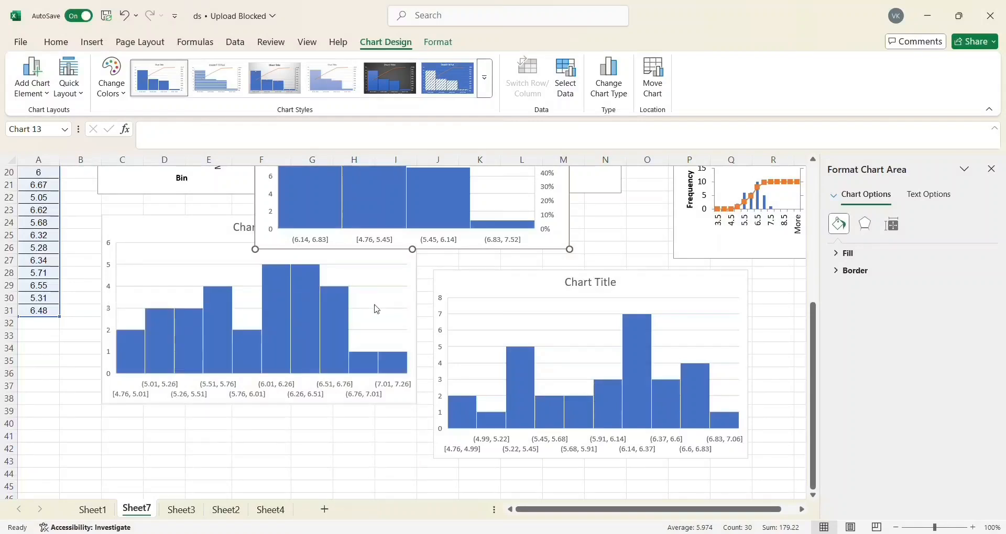
pyautogui.click(396, 297)
pyautogui.click(548, 244)
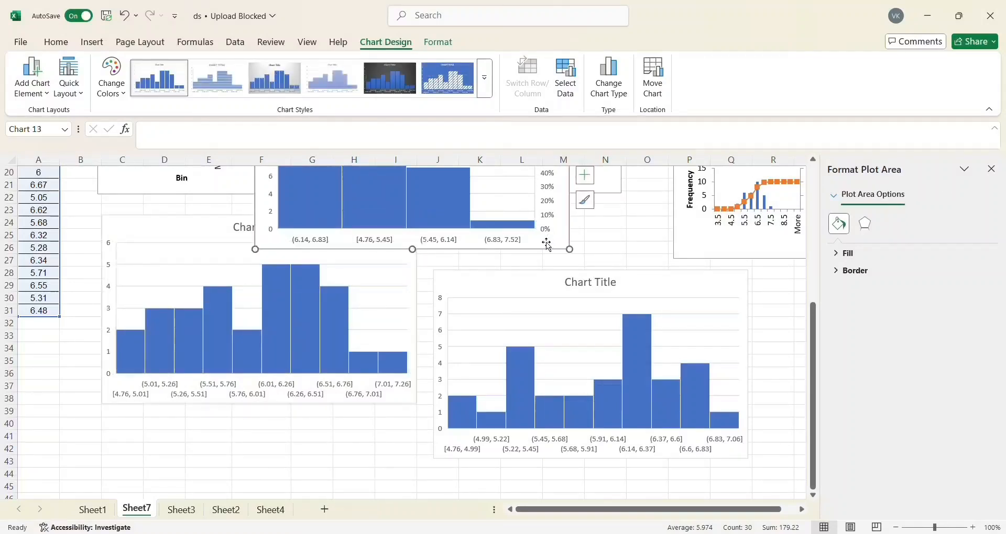
pyautogui.moveTo(547, 244); pyautogui.dragTo(405, 487)
pyautogui.scroll(-4, 510, 387)
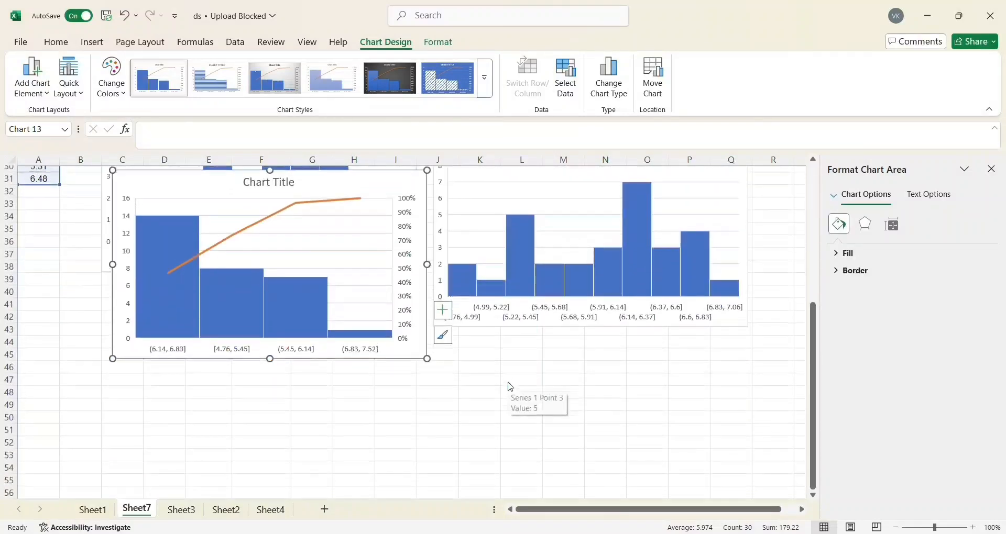
pyautogui.moveTo(405, 354); pyautogui.dragTo(418, 435)
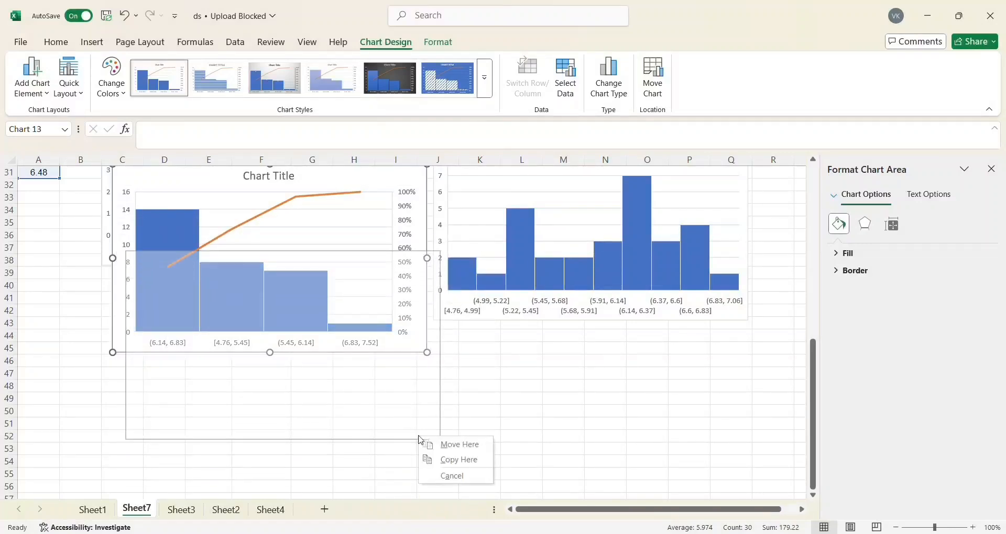
pyautogui.click(451, 445)
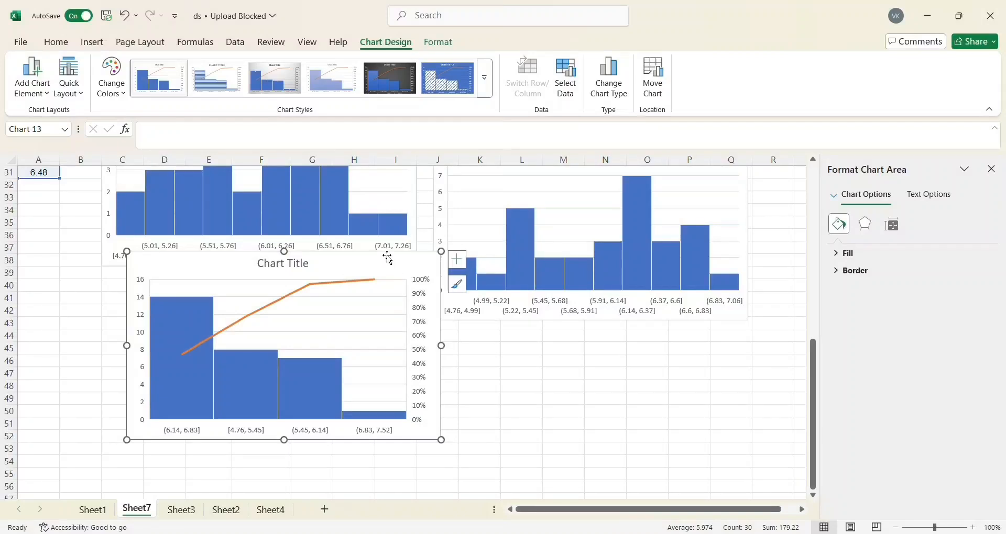
pyautogui.moveTo(388, 258); pyautogui.dragTo(363, 283)
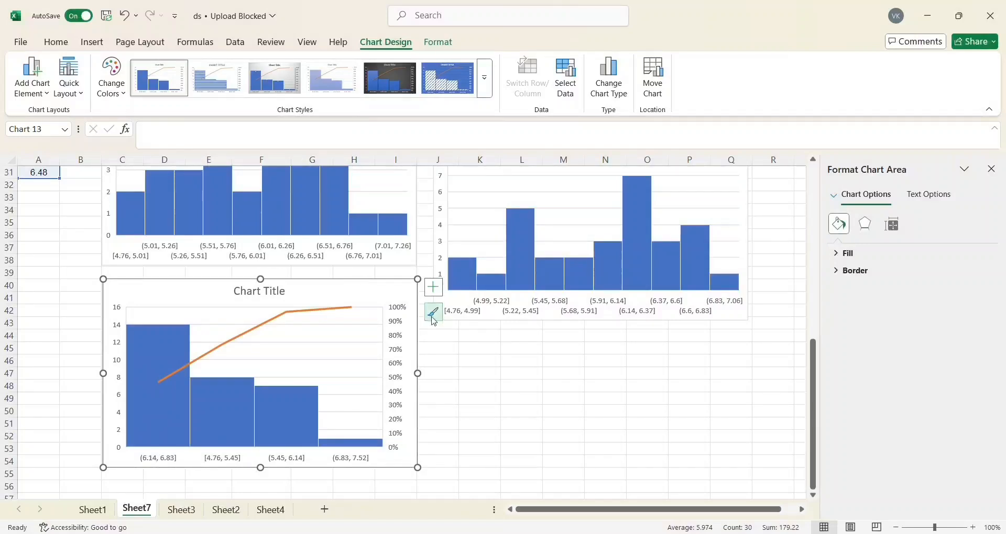
pyautogui.click(541, 397)
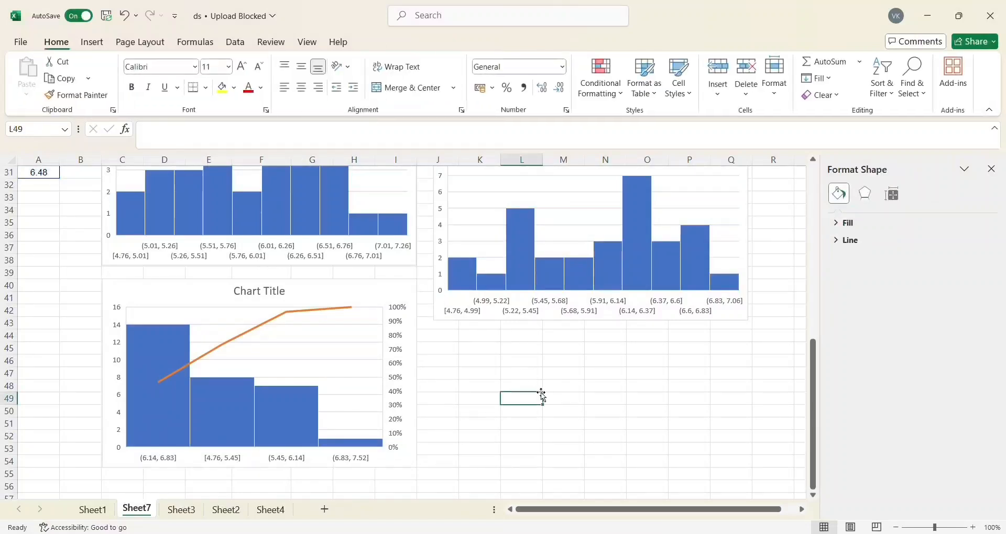
# Examine the Pareto chart's cumulative line and compare the chart with the frequency tables and histograms above it
pyautogui.click(288, 312)
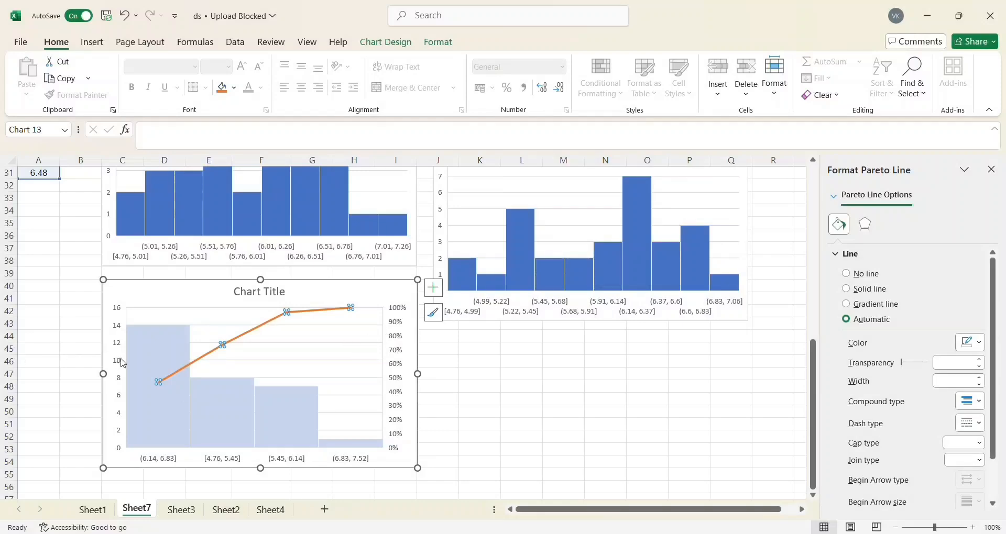
pyautogui.scroll(10, 123, 363)
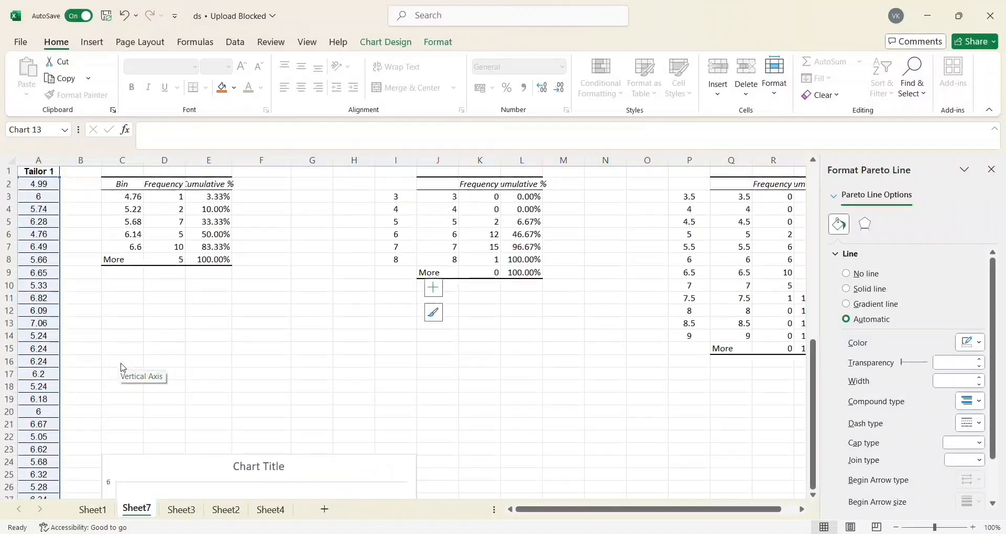
pyautogui.scroll(-13, 122, 366)
pyautogui.scroll(2, 124, 367)
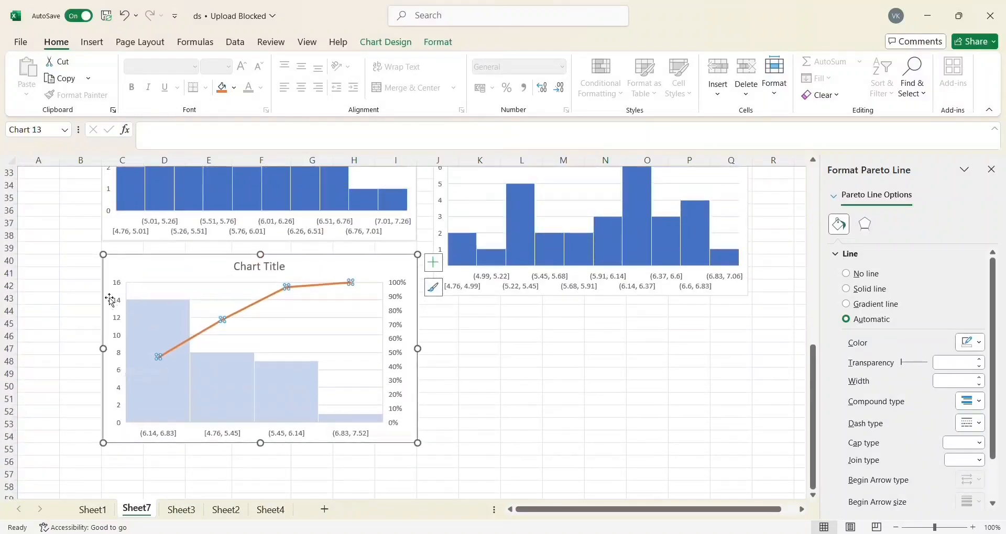
pyautogui.click(450, 387)
pyautogui.scroll(11, 450, 388)
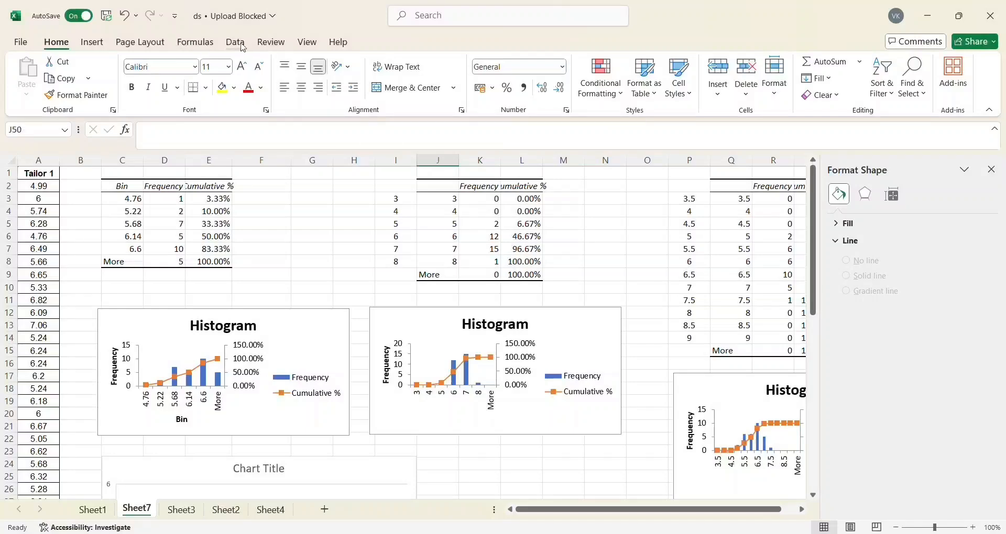
pyautogui.click(258, 223)
pyautogui.scroll(-5, 258, 222)
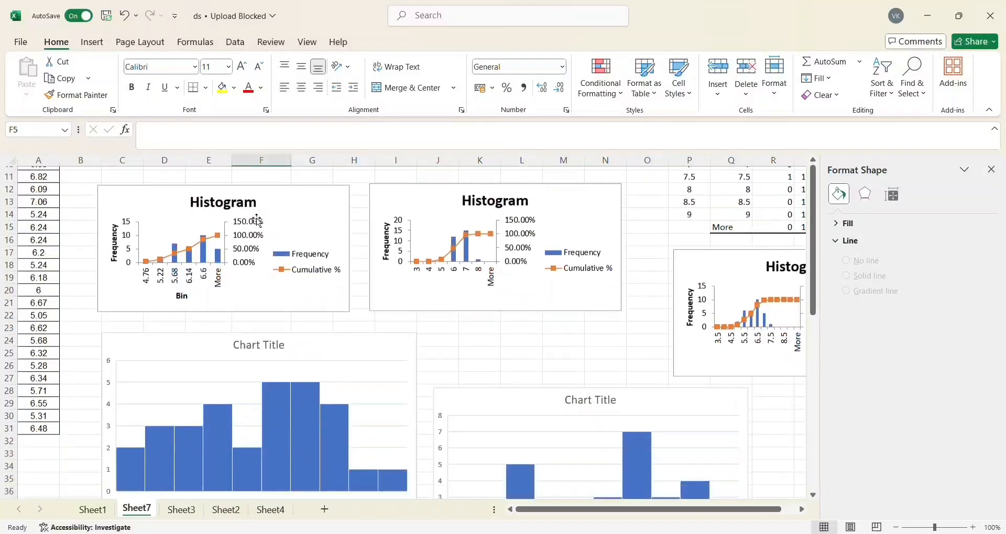
pyautogui.scroll(-4, 258, 222)
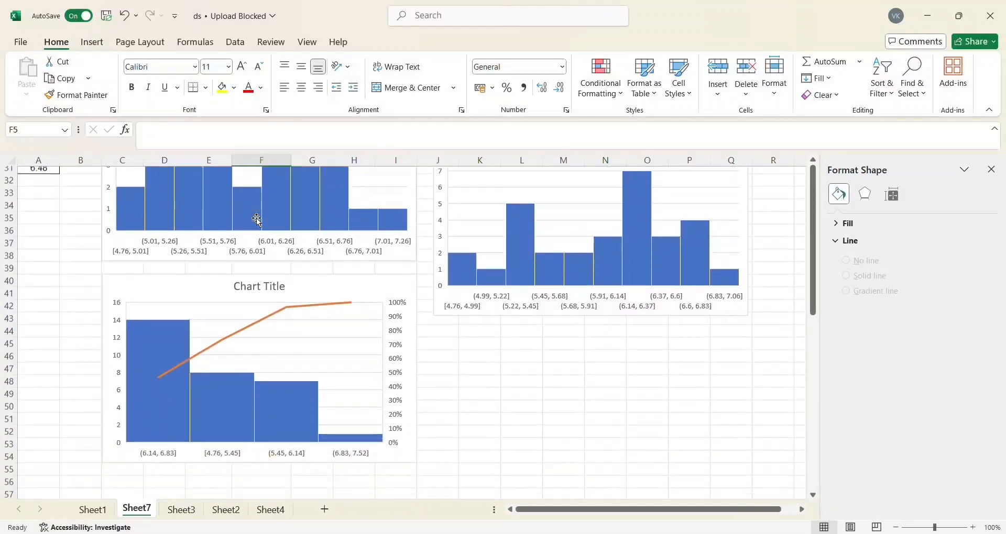
pyautogui.scroll(8, 258, 223)
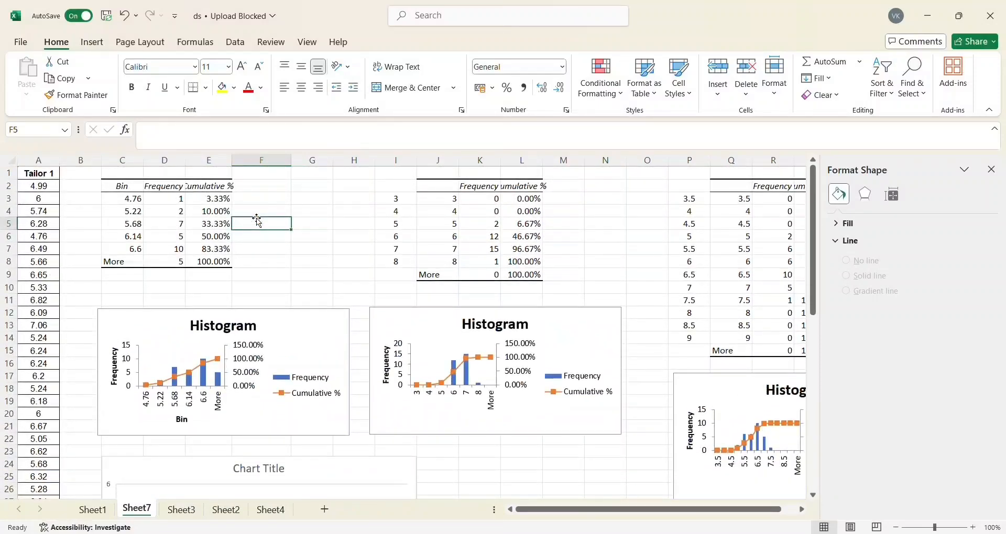